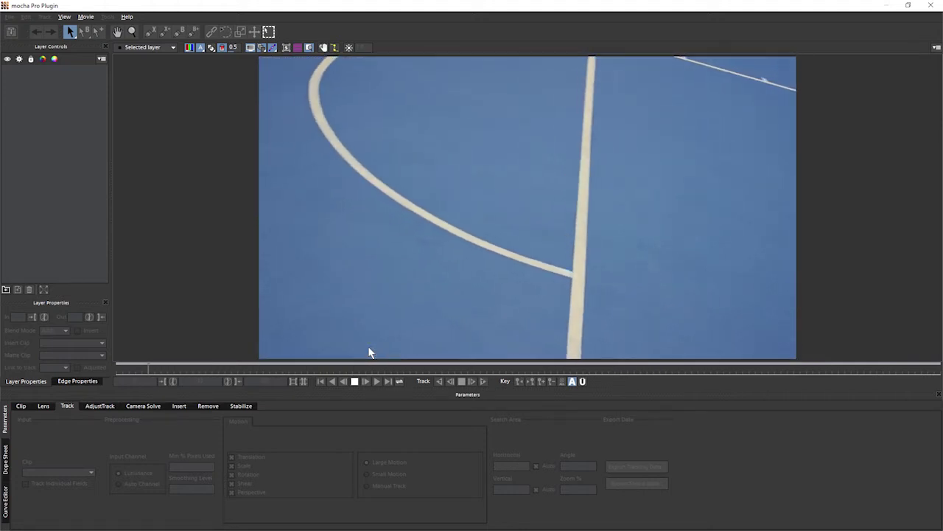
# - Draw a closed four-point X-spline at frame 52 on the plain blue floor beside the thick diagonal court line
pyautogui.click(151, 31)
pyautogui.click(467, 141)
pyautogui.click(595, 128)
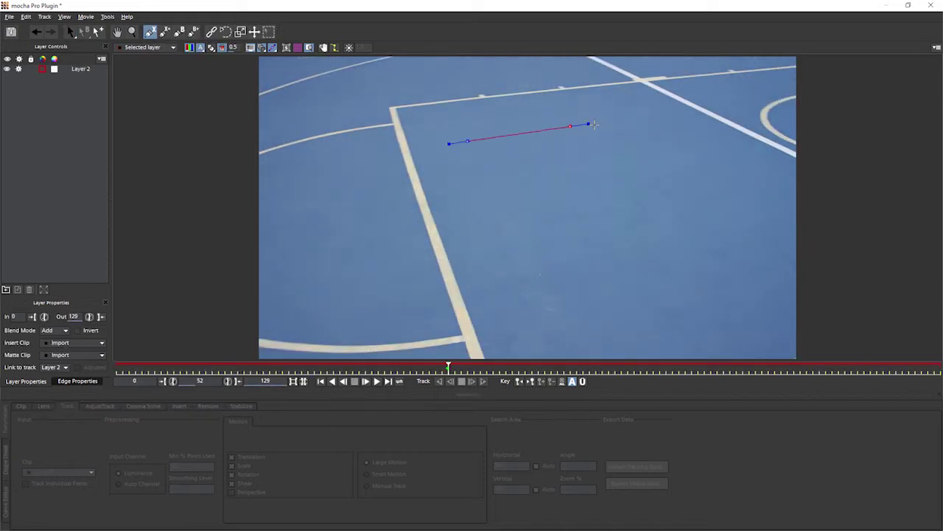
pyautogui.click(592, 324)
pyautogui.click(492, 311)
pyautogui.rightClick(484, 298)
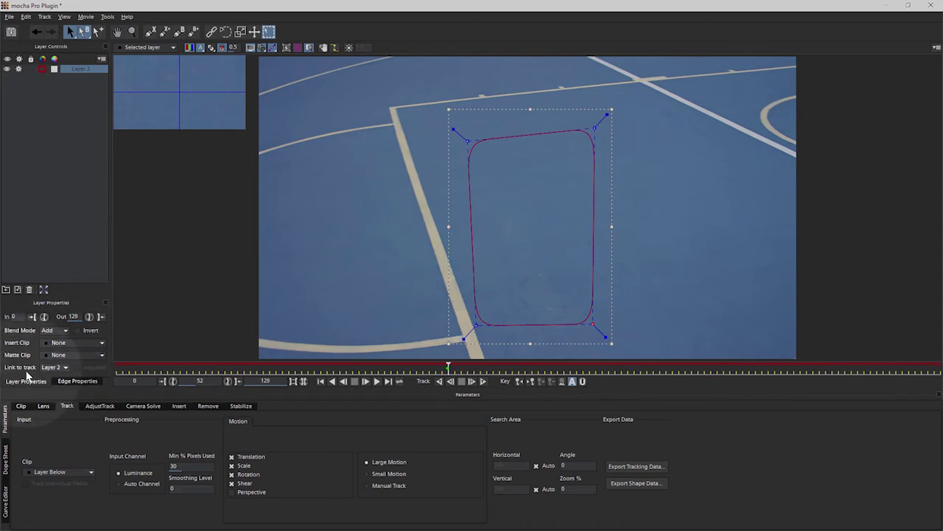
# - Set the new layer's Link to track option to None
pyautogui.click(61, 368)
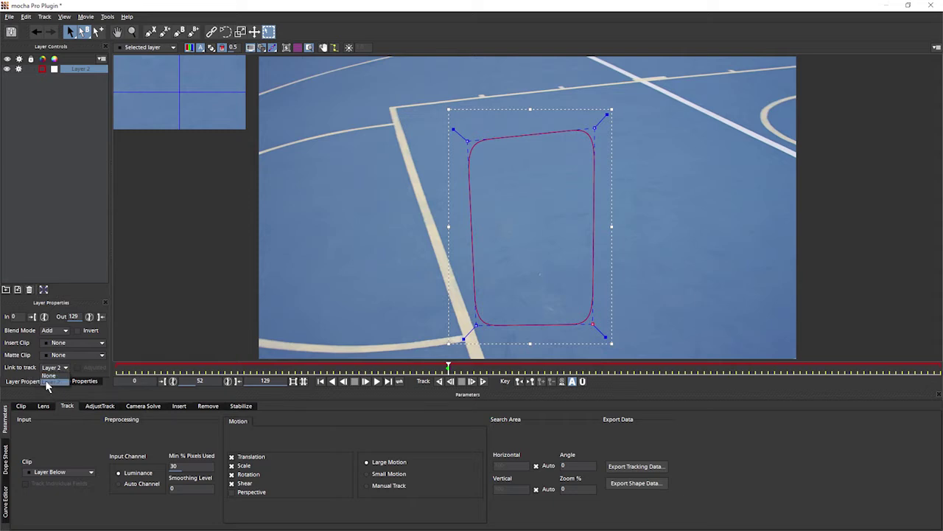
pyautogui.click(30, 378)
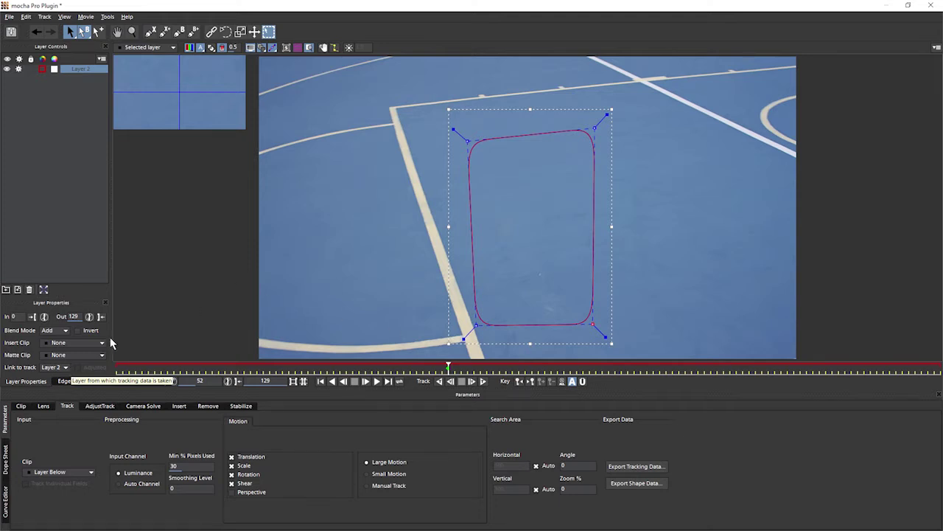
pyautogui.click(59, 369)
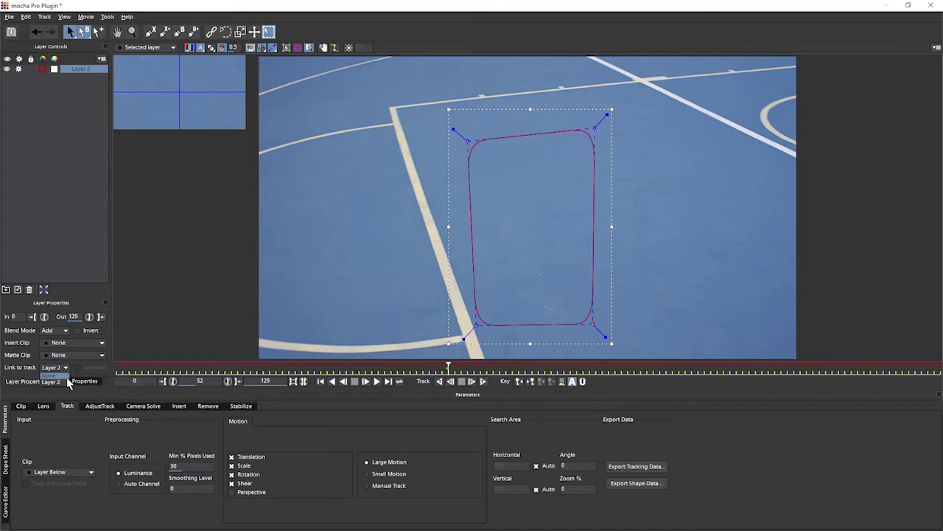
pyautogui.click(63, 377)
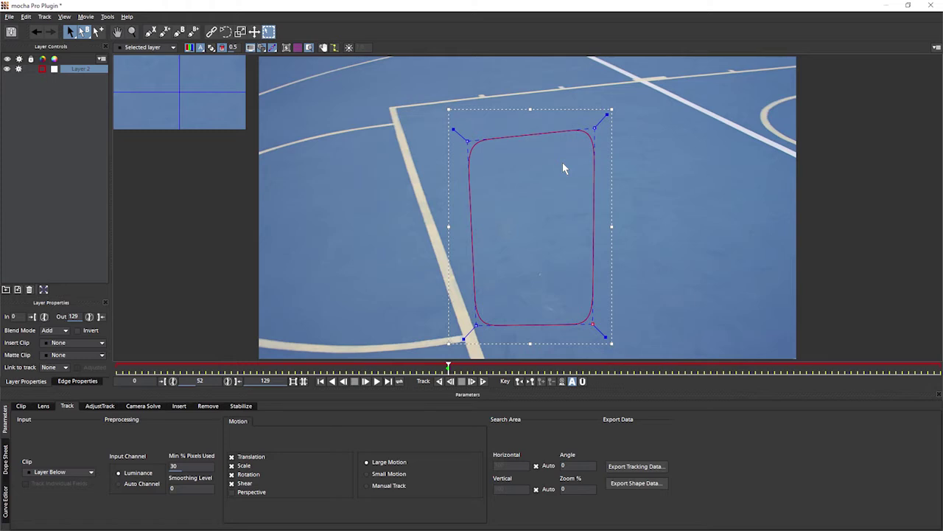
# - Enlarge and reposition the spline so it encloses the court line corner and most of the thick diagonal line
pyautogui.moveTo(563, 109); pyautogui.dragTo(451, 65)
pyautogui.moveTo(421, 301); pyautogui.dragTo(427, 368)
pyautogui.moveTo(502, 218); pyautogui.dragTo(533, 218)
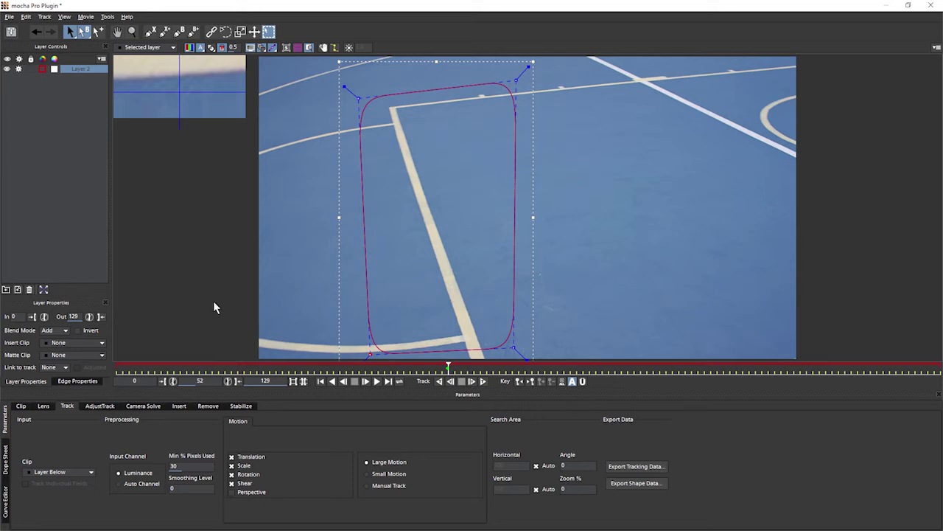
# - Rename the layer as Unlink track
pyautogui.doubleClick(81, 69)
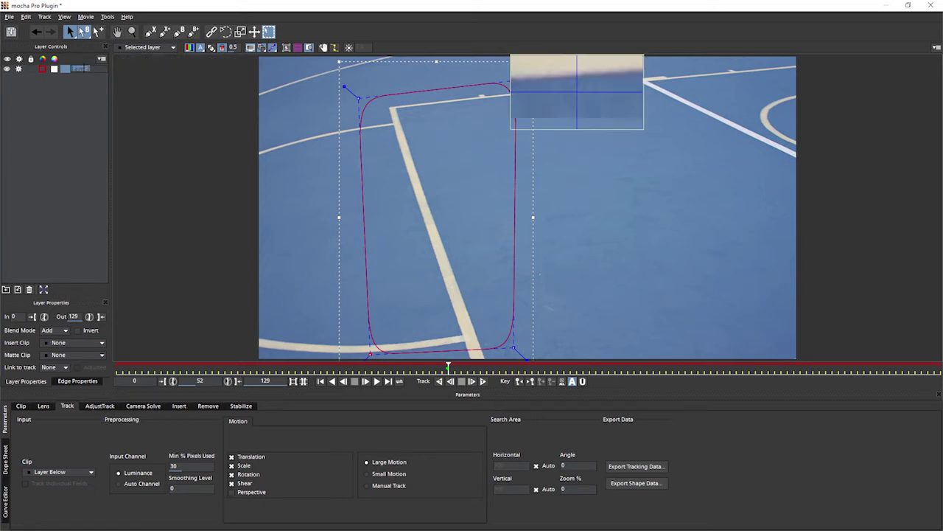
pyautogui.write('Unlink track')
pyautogui.press('Return')
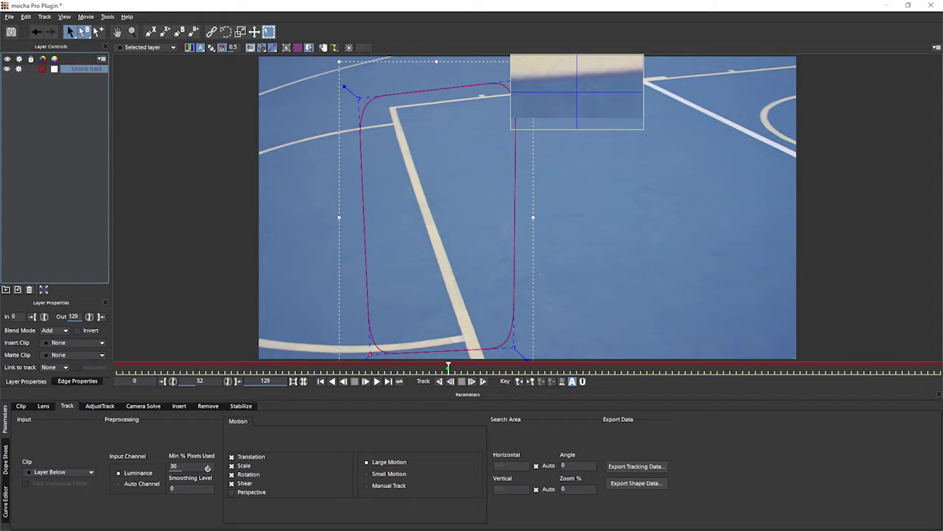
# - Enable Perspective motion and track the layer forward from frame 52 to frame 71
pyautogui.click(246, 494)
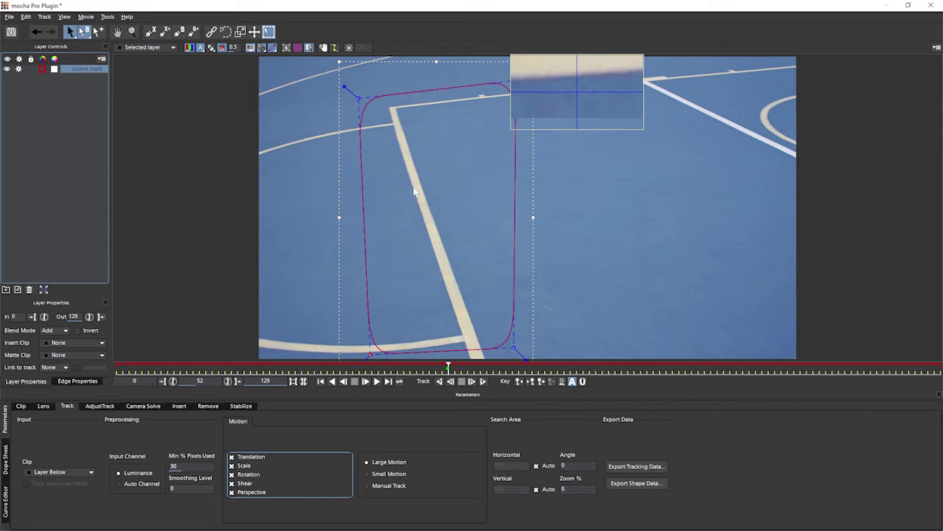
pyautogui.click(485, 382)
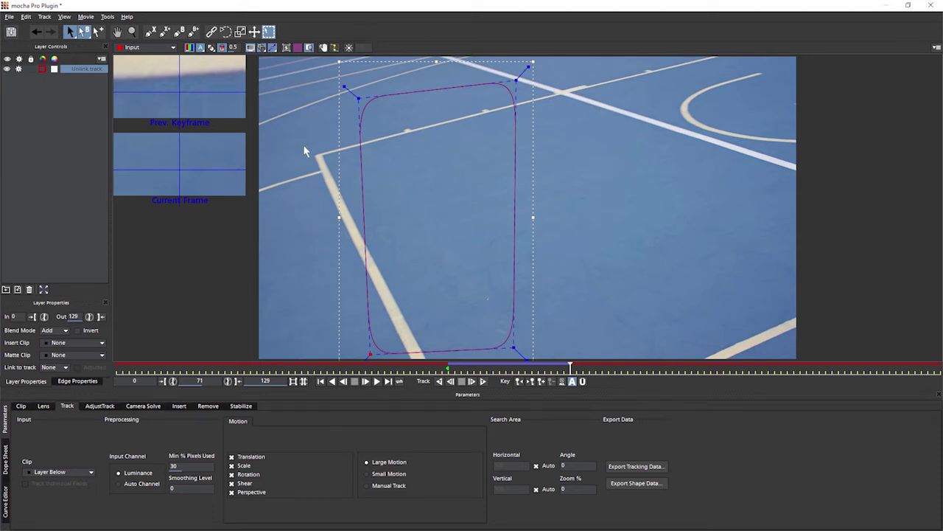
# - Show the planar surface at frame 71 and align its four corners with the court lines
pyautogui.click(288, 47)
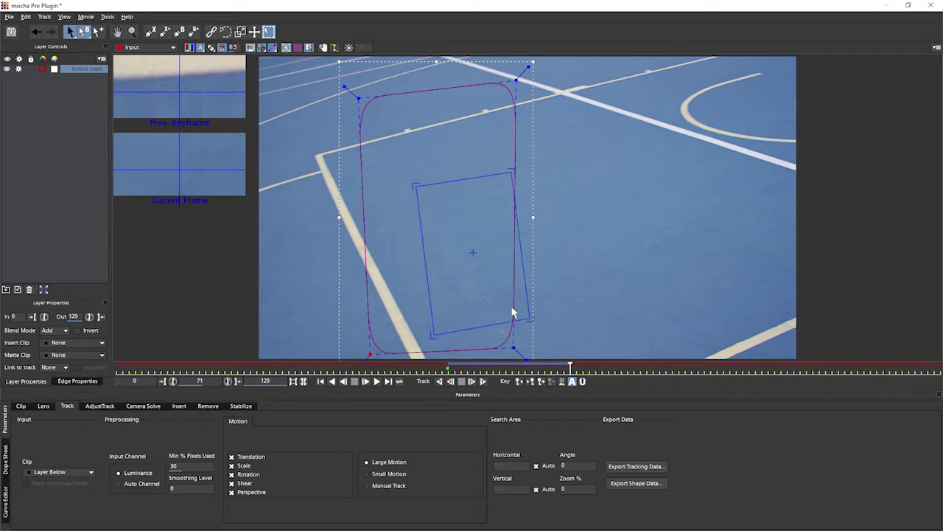
pyautogui.moveTo(420, 184); pyautogui.dragTo(321, 155)
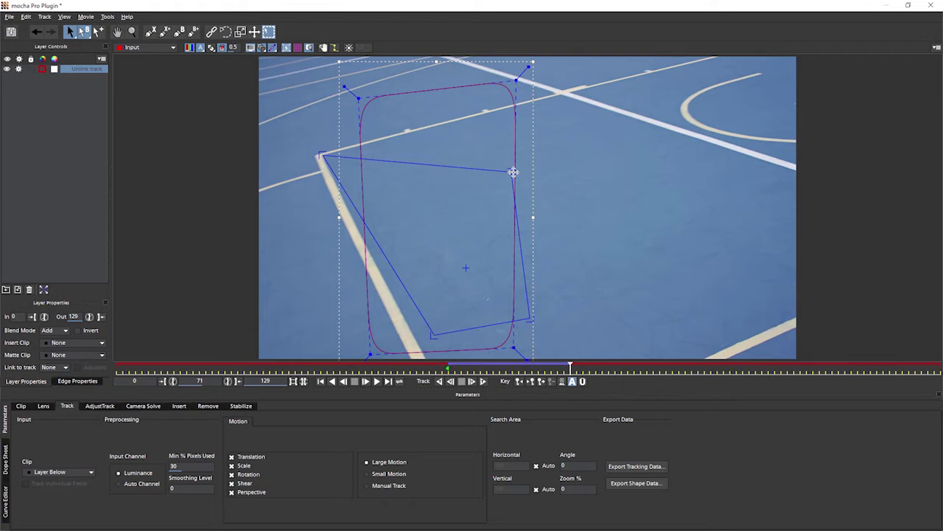
pyautogui.moveTo(514, 171); pyautogui.dragTo(561, 93)
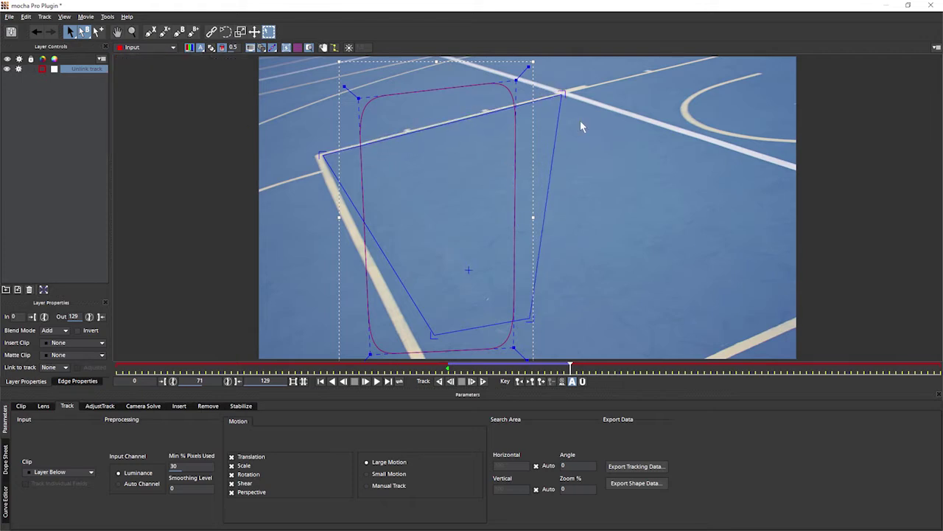
pyautogui.moveTo(528, 318); pyautogui.dragTo(738, 152)
pyautogui.moveTo(433, 335); pyautogui.dragTo(404, 322)
# - Show the planar grid and fine-tune the surface's edges and corners against the court lines
pyautogui.click(298, 48)
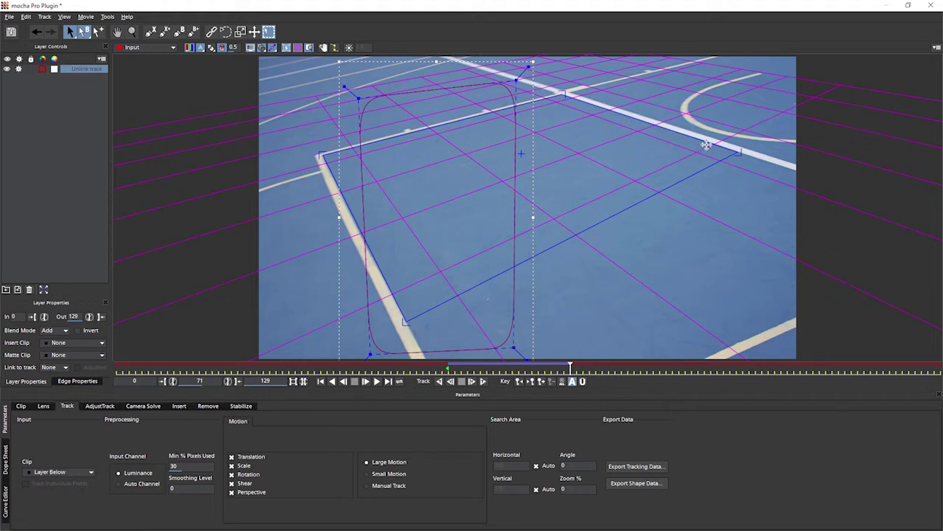
pyautogui.moveTo(707, 145); pyautogui.dragTo(707, 167)
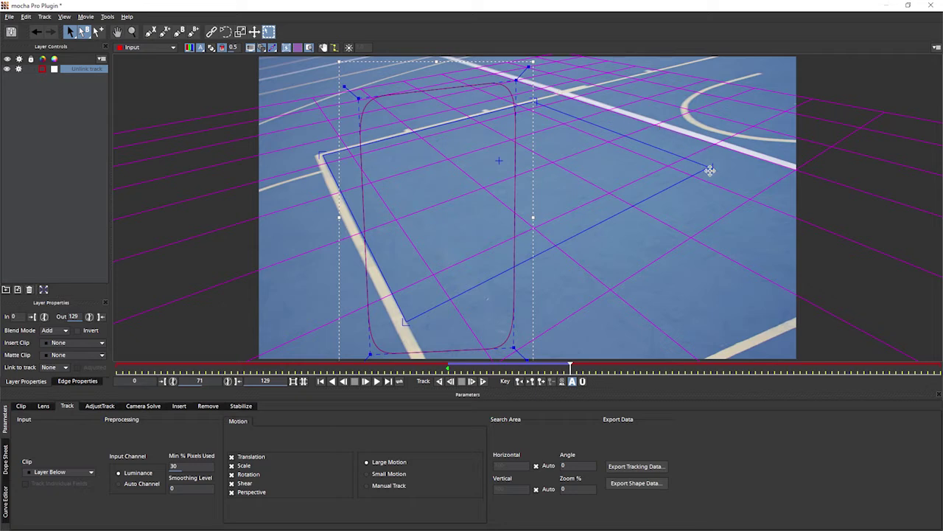
pyautogui.moveTo(710, 168); pyautogui.dragTo(709, 168)
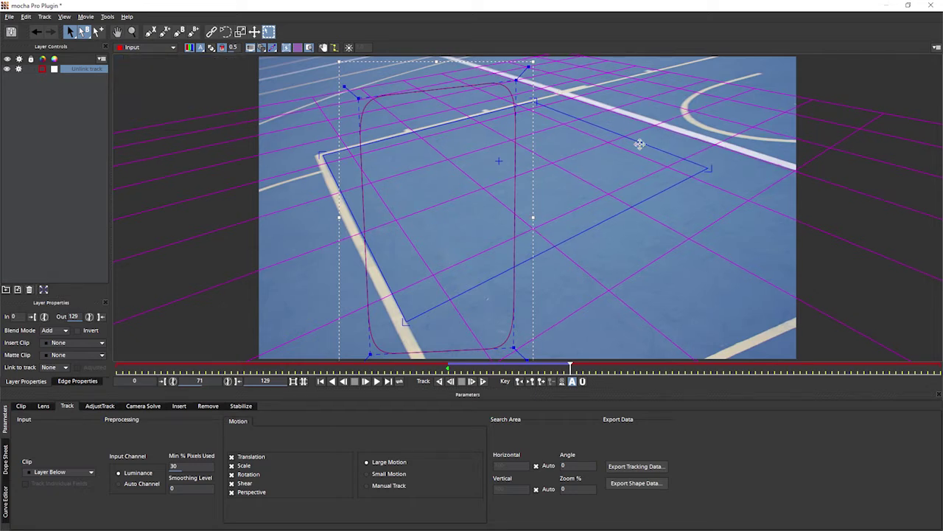
pyautogui.moveTo(638, 143); pyautogui.dragTo(663, 129)
pyautogui.moveTo(390, 283)
pyautogui.mouseDown()
pyautogui.moveTo(324, 300)
pyautogui.moveTo(435, 255)
pyautogui.moveTo(377, 286)
pyautogui.moveTo(390, 281)
pyautogui.mouseUp()
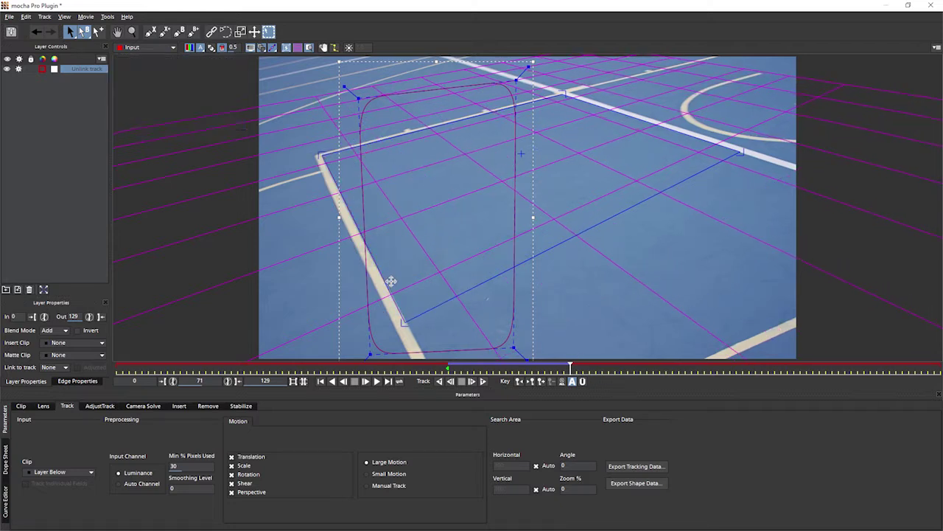
pyautogui.click(403, 322)
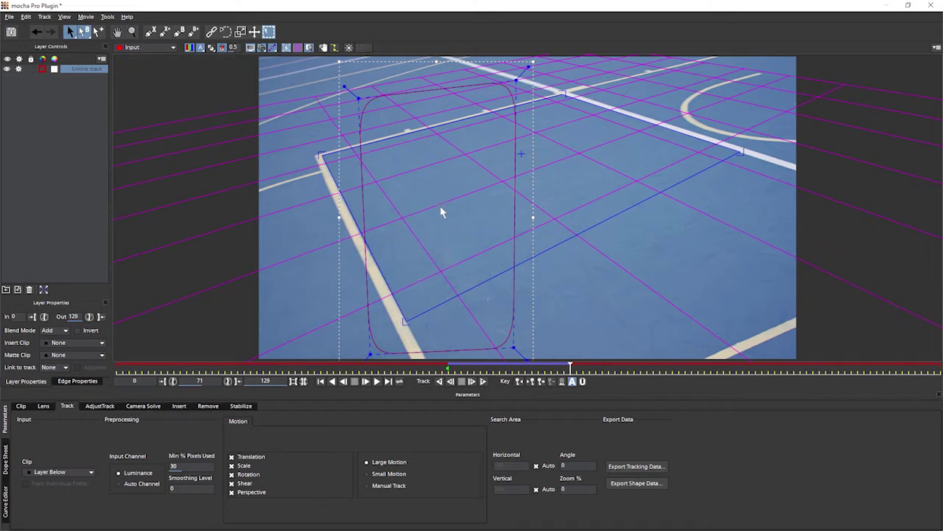
# - Track the layer forward to frame 129, and backward from frame 52 to frame 0
pyautogui.click(483, 382)
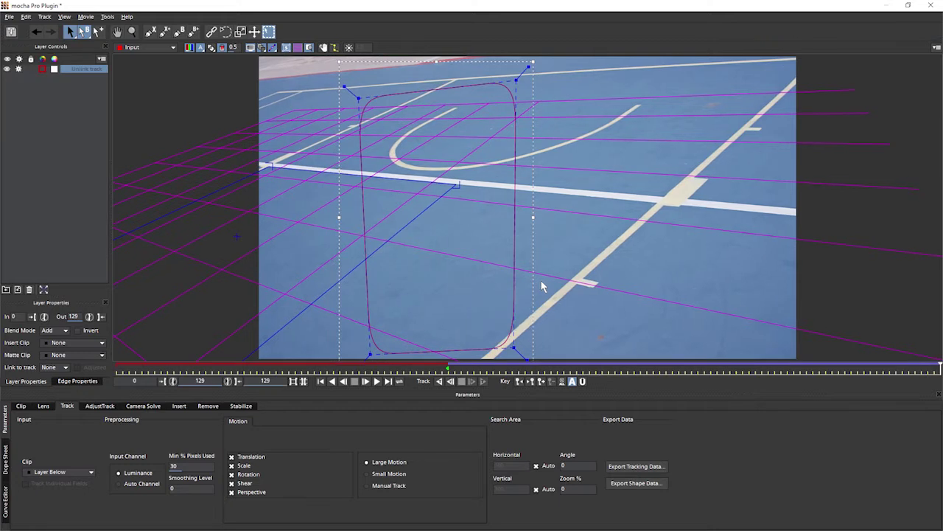
pyautogui.moveTo(542, 367); pyautogui.dragTo(448, 368)
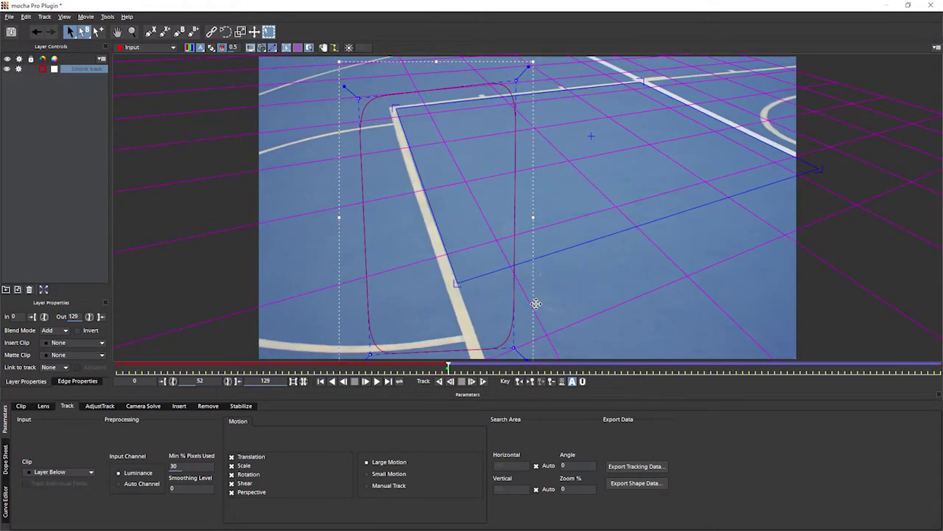
pyautogui.click(442, 383)
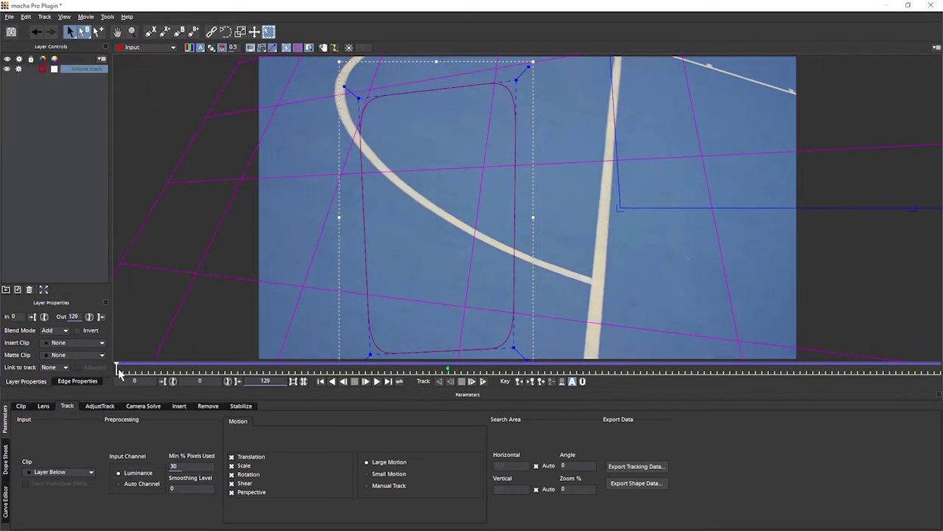
# - Scrub through the early frames to check how the surface and grid follow the court lines
pyautogui.moveTo(116, 368); pyautogui.dragTo(261, 369)
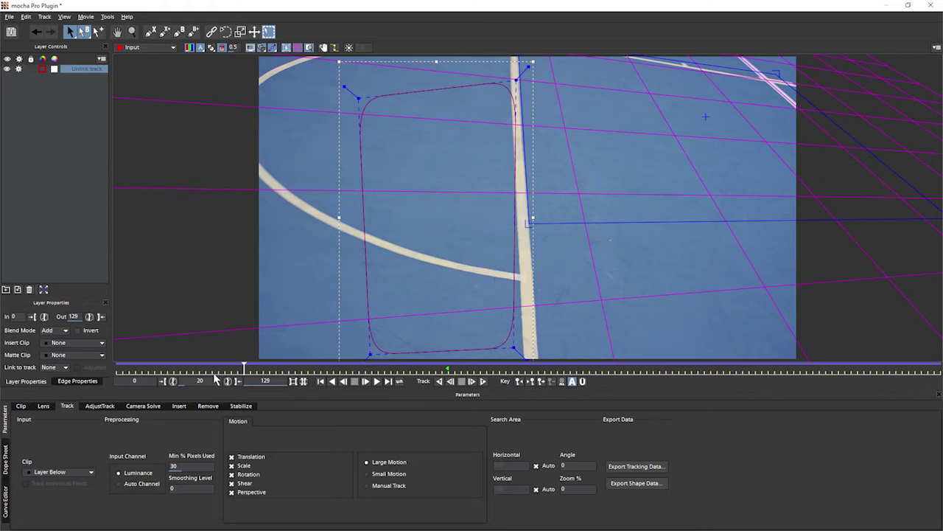
pyautogui.moveTo(244, 368); pyautogui.dragTo(189, 368)
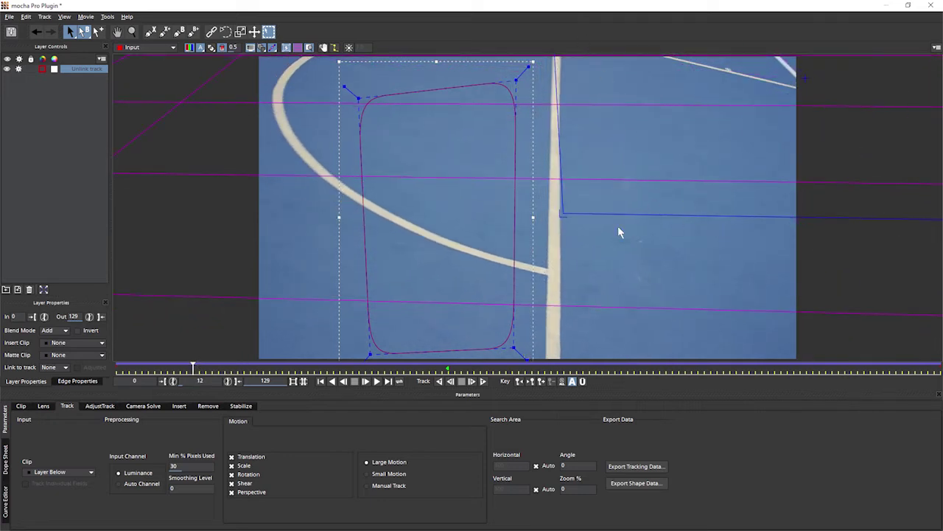
pyautogui.moveTo(153, 367); pyautogui.dragTo(249, 366)
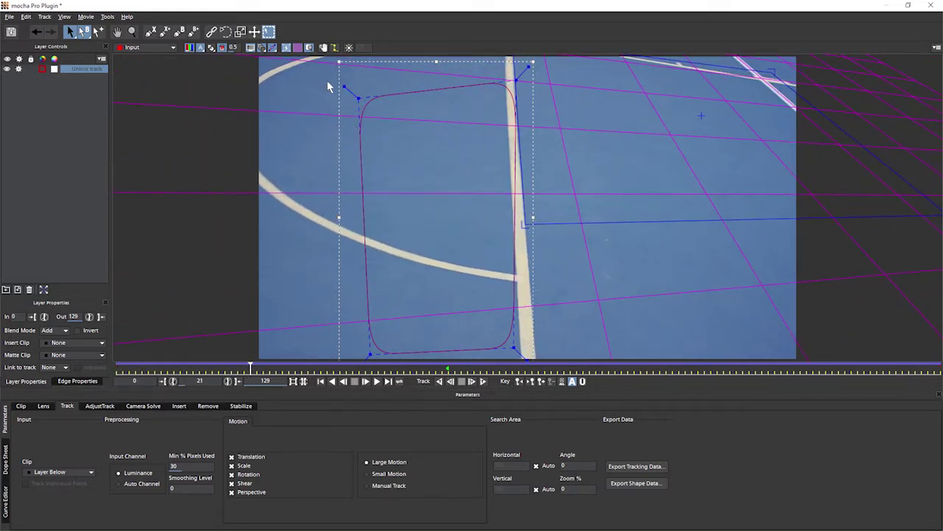
# - Go to frame 39 and hide the planar grid and surface
pyautogui.click(298, 47)
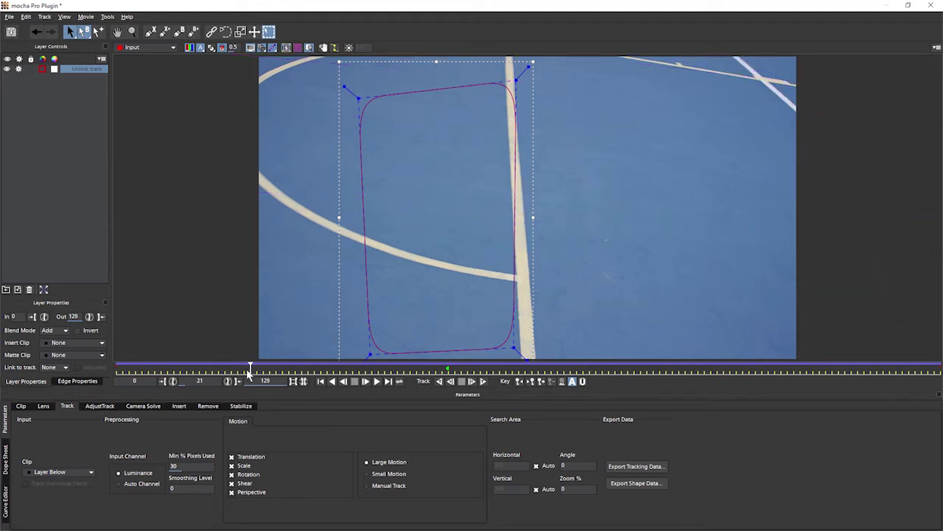
pyautogui.moveTo(250, 371); pyautogui.dragTo(308, 371)
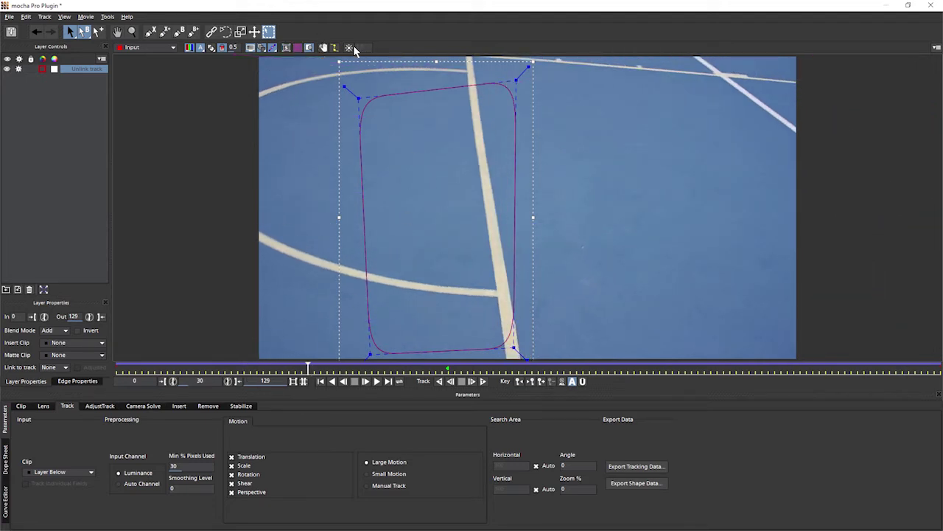
pyautogui.click(286, 48)
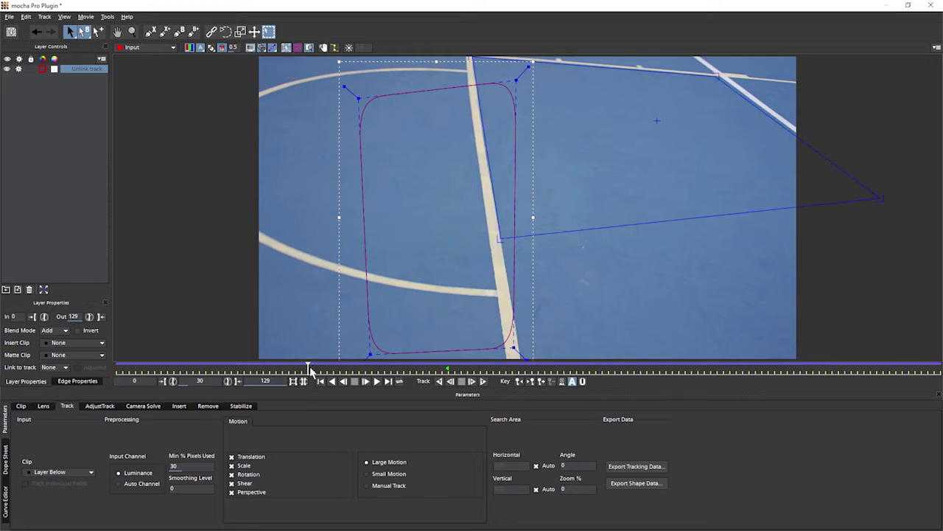
pyautogui.click(366, 380)
pyautogui.moveTo(365, 375)
pyautogui.mouseDown()
pyautogui.moveTo(327, 373)
pyautogui.moveTo(366, 373)
pyautogui.mouseUp()
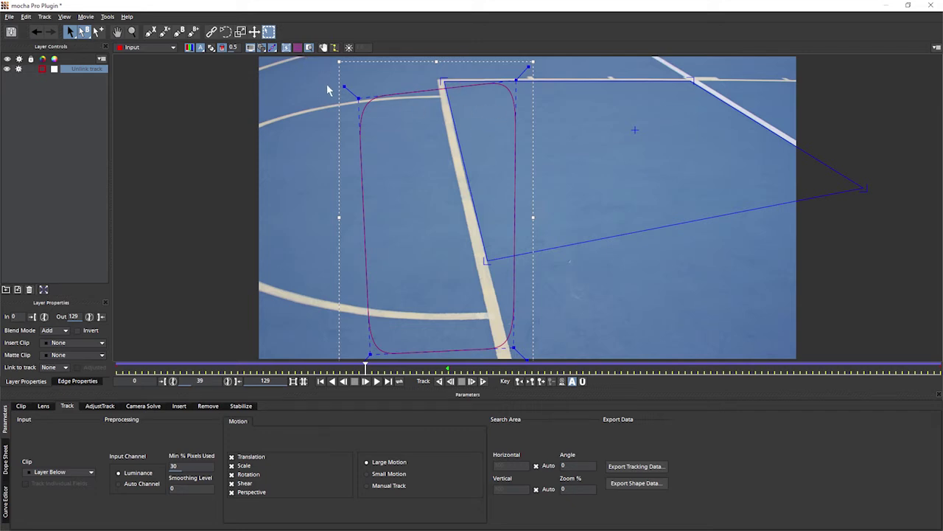
pyautogui.click(287, 47)
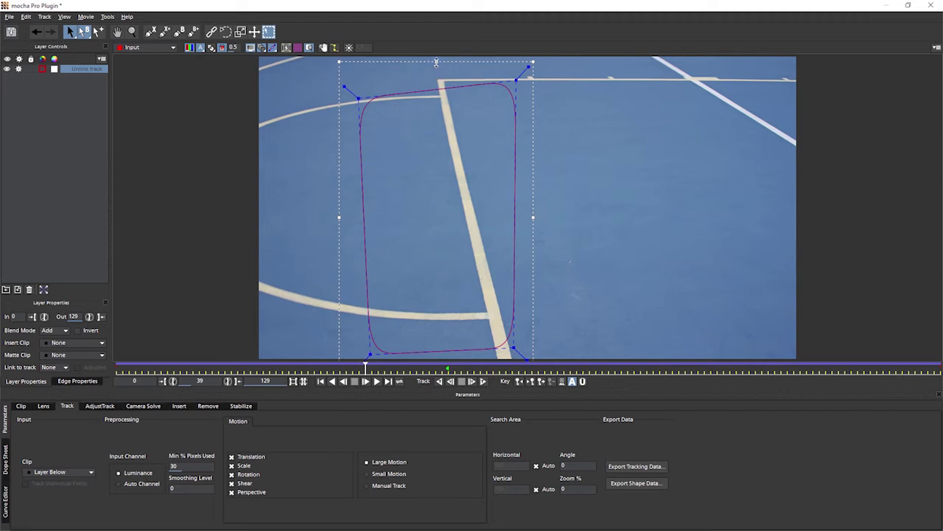
# - Reshape the spline at frame 39 by extending its upper edge, widening its right side and pulling its left side slightly inward
pyautogui.moveTo(436, 62); pyautogui.dragTo(433, 32)
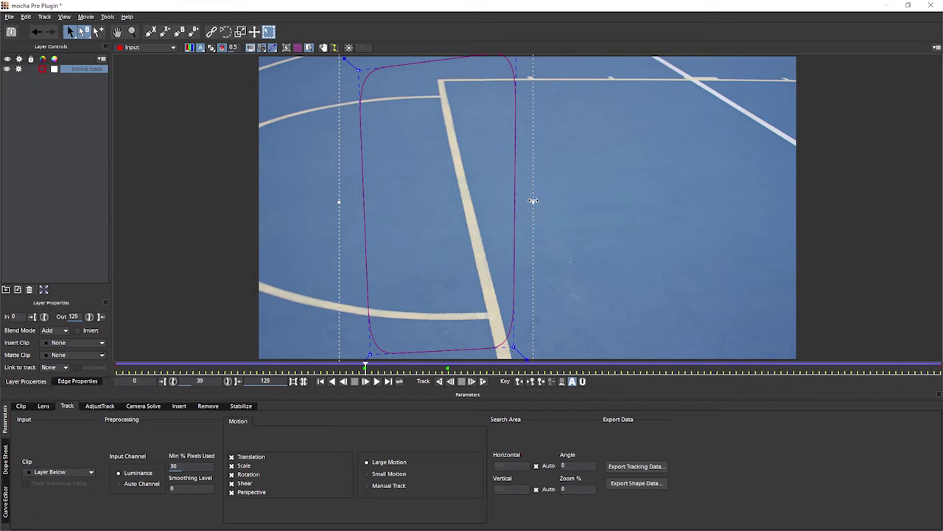
pyautogui.moveTo(534, 200); pyautogui.dragTo(577, 204)
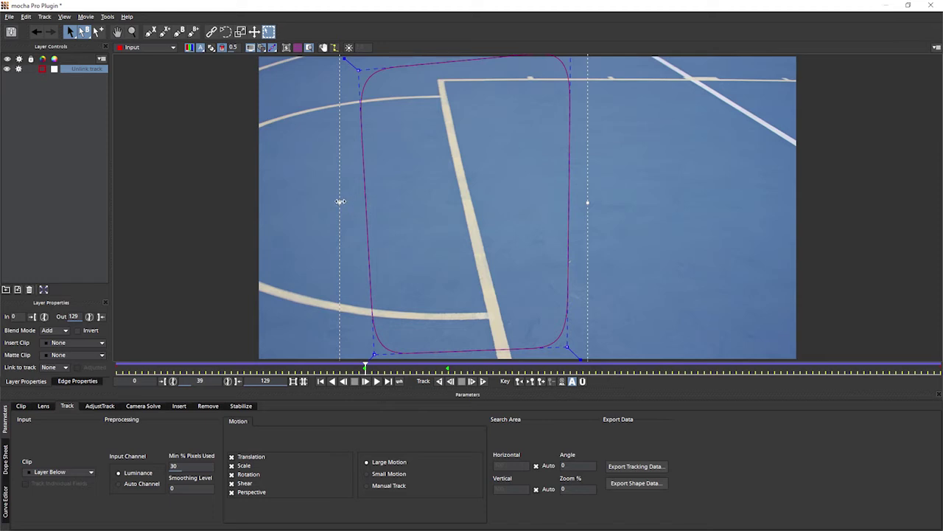
pyautogui.moveTo(339, 200); pyautogui.dragTo(352, 201)
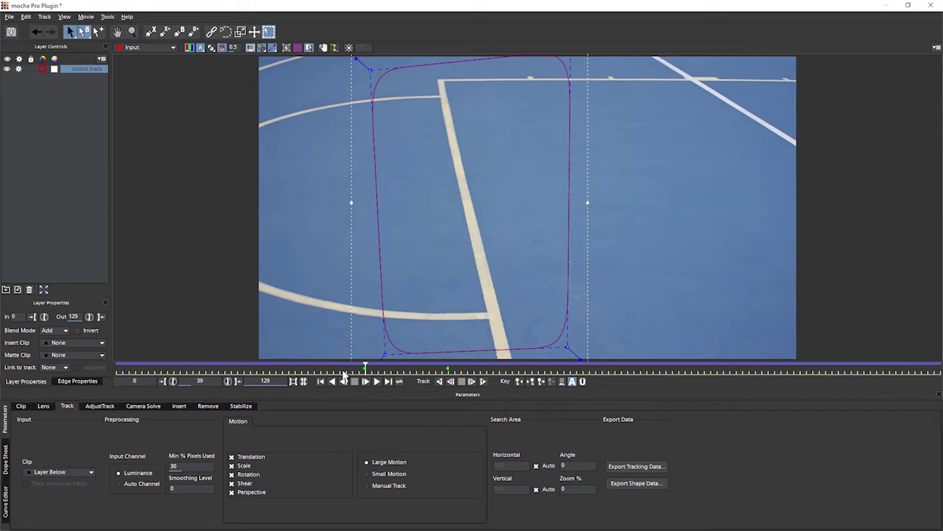
# - Delete the layer's tracking keyframes for frames 0 to 38, and track it backward again from frame 39 to frame 6
pyautogui.click(6, 468)
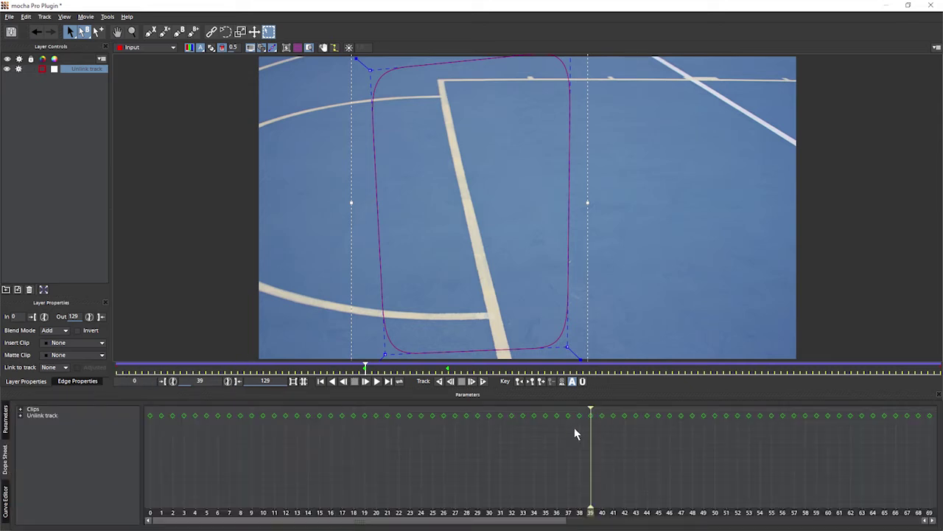
pyautogui.moveTo(576, 435); pyautogui.dragTo(117, 407)
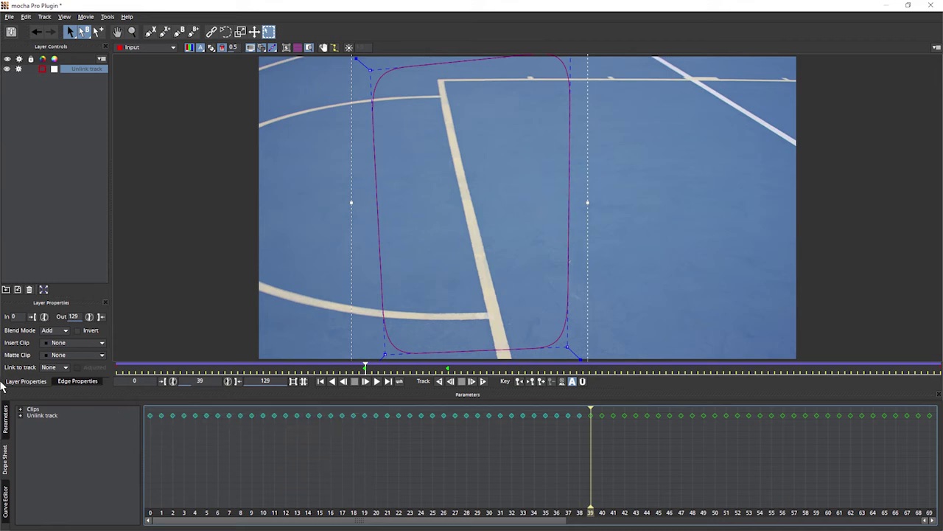
pyautogui.press('Delete')
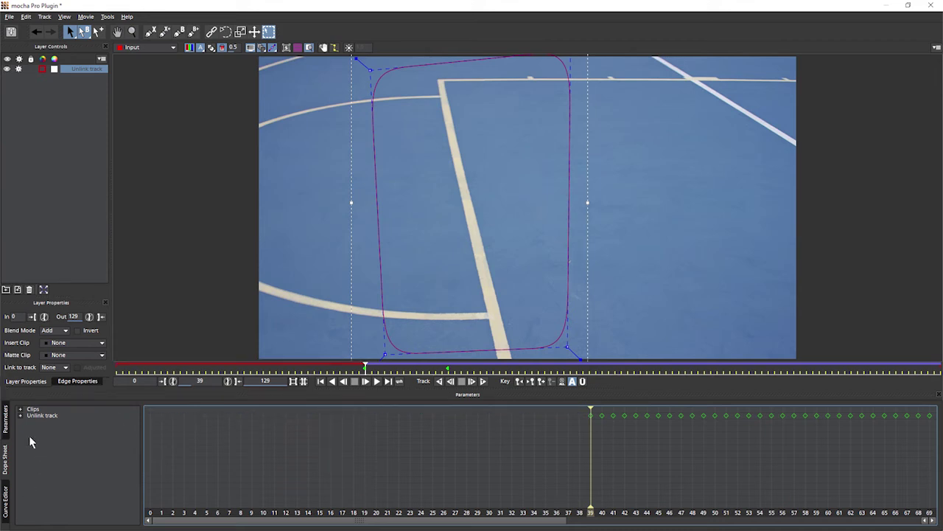
pyautogui.click(6, 417)
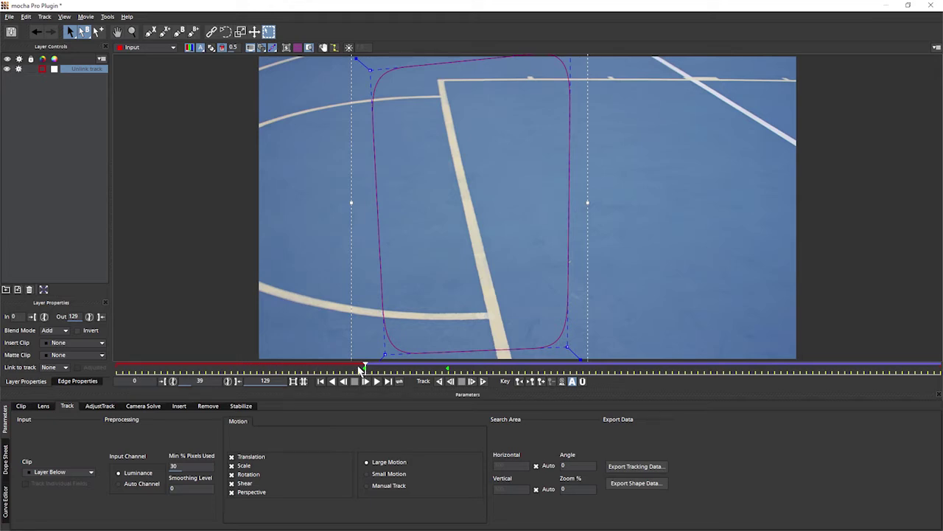
pyautogui.click(439, 381)
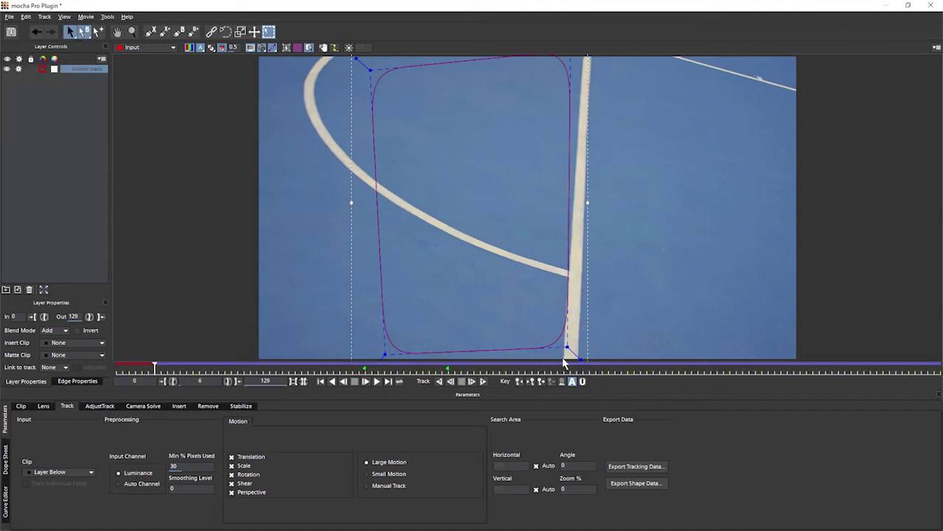
# - Shift the spline's right and left sides rightward at frame 12 to enclose the long court line, and track backward to frame 0
pyautogui.moveTo(155, 366); pyautogui.dragTo(192, 369)
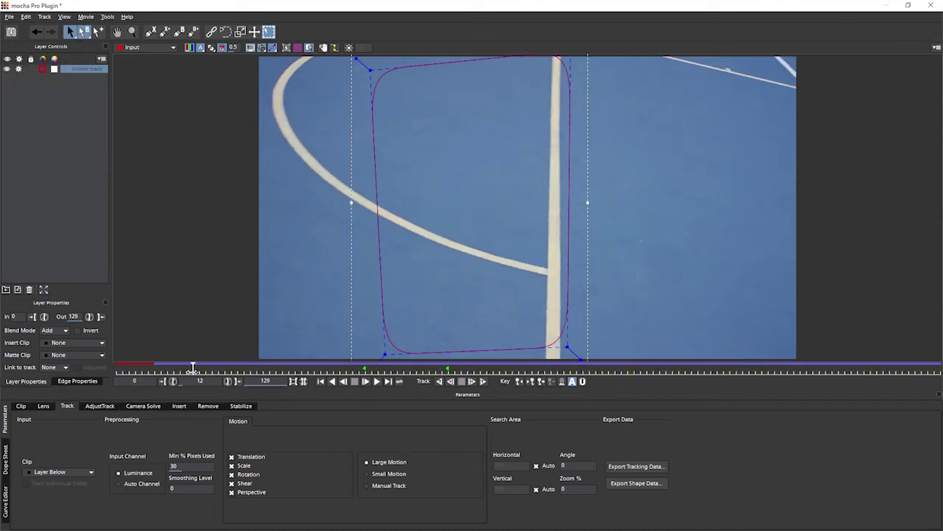
pyautogui.click(592, 211)
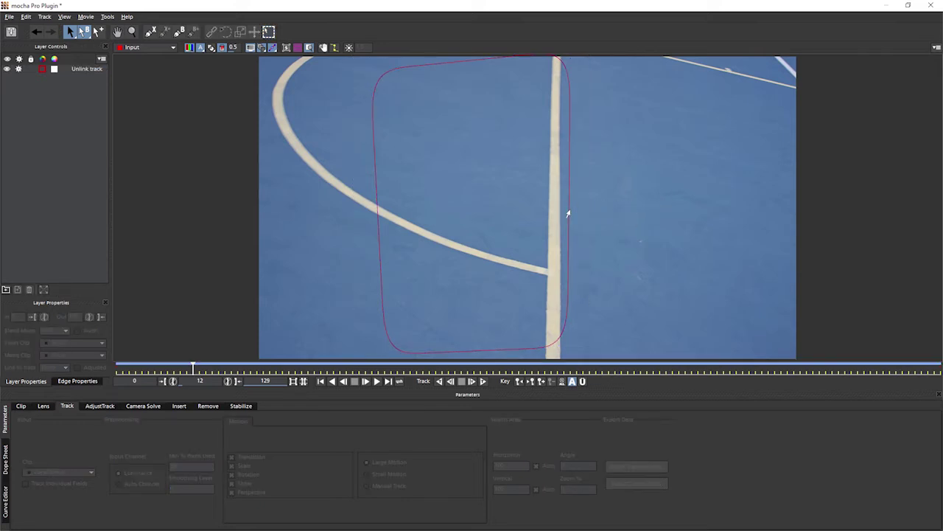
pyautogui.click(567, 214)
pyautogui.moveTo(589, 202); pyautogui.dragTo(624, 201)
pyautogui.moveTo(352, 203); pyautogui.dragTo(380, 204)
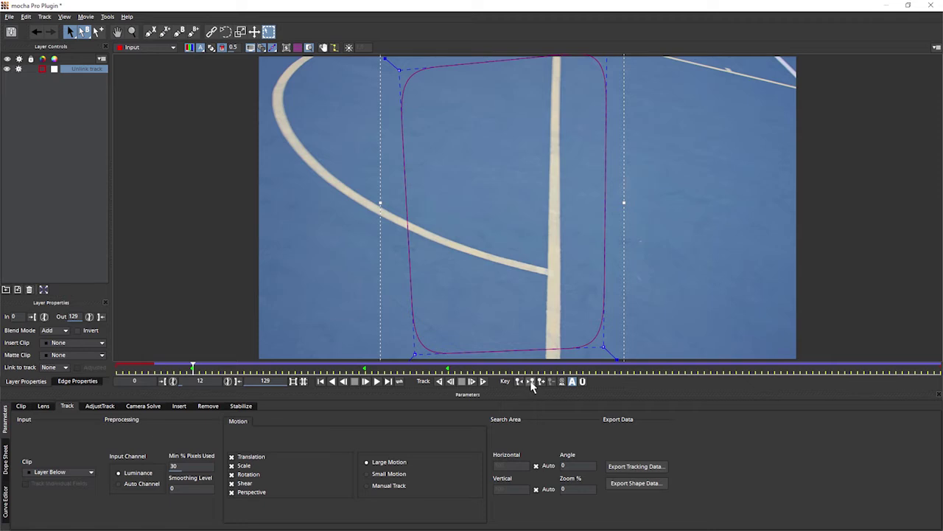
pyautogui.click(483, 381)
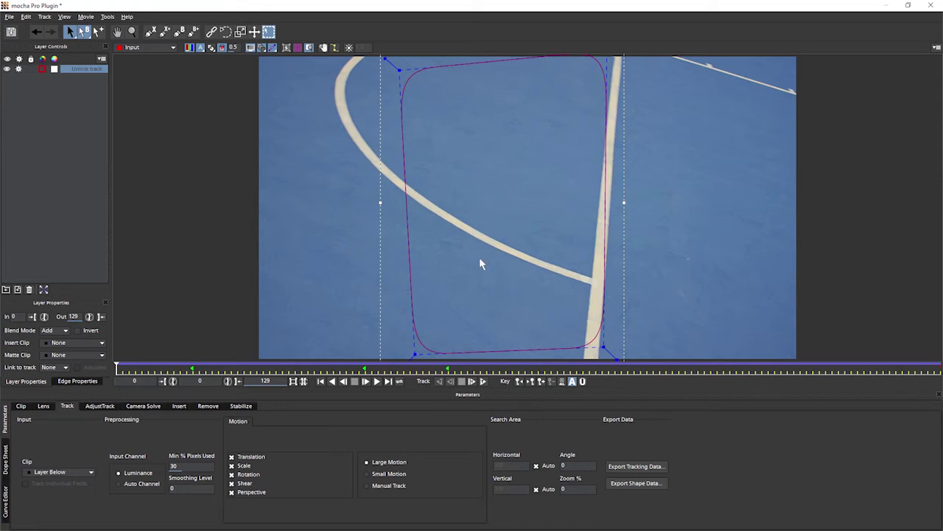
# - Show the planar surface at frame 39 and scrub between the early frames and frame 52 to check its fit to the court lines
pyautogui.moveTo(148, 368); pyautogui.dragTo(365, 369)
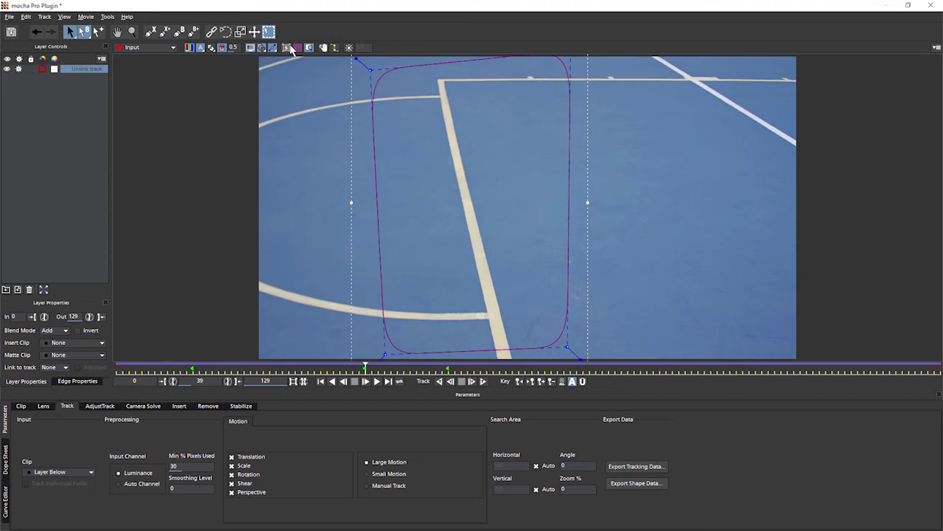
pyautogui.click(287, 47)
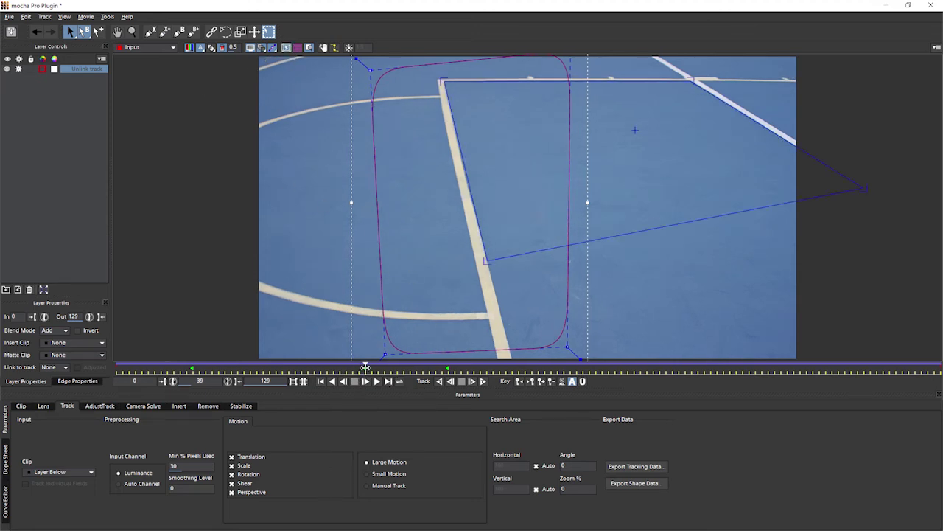
pyautogui.moveTo(364, 369); pyautogui.dragTo(289, 391)
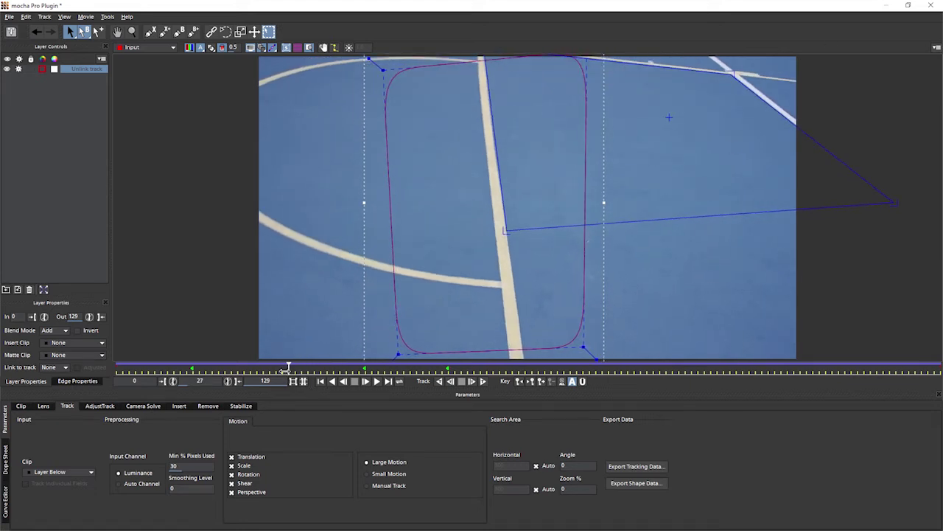
pyautogui.moveTo(288, 368); pyautogui.dragTo(450, 368)
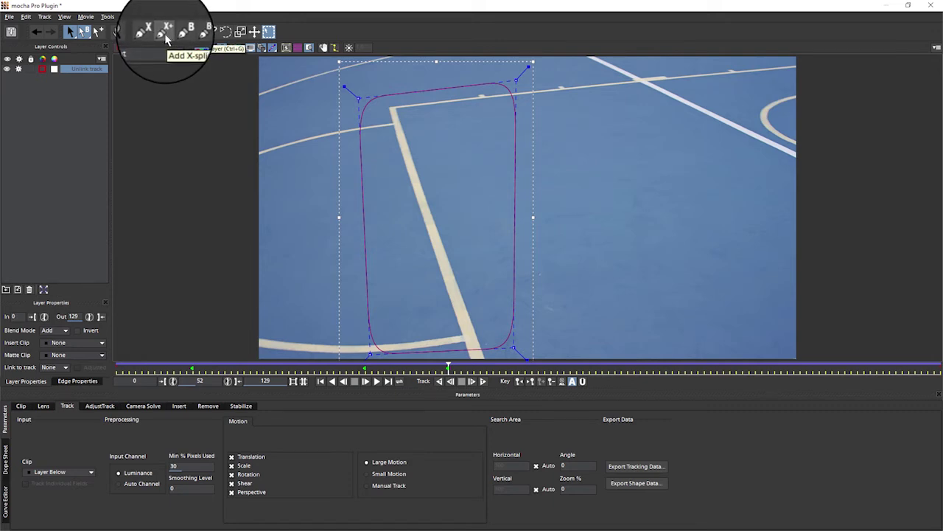
# - Add a second X-spline to the layer at frame 52 around the court lines at the image's upper right, widening its left edge slightly
pyautogui.click(164, 34)
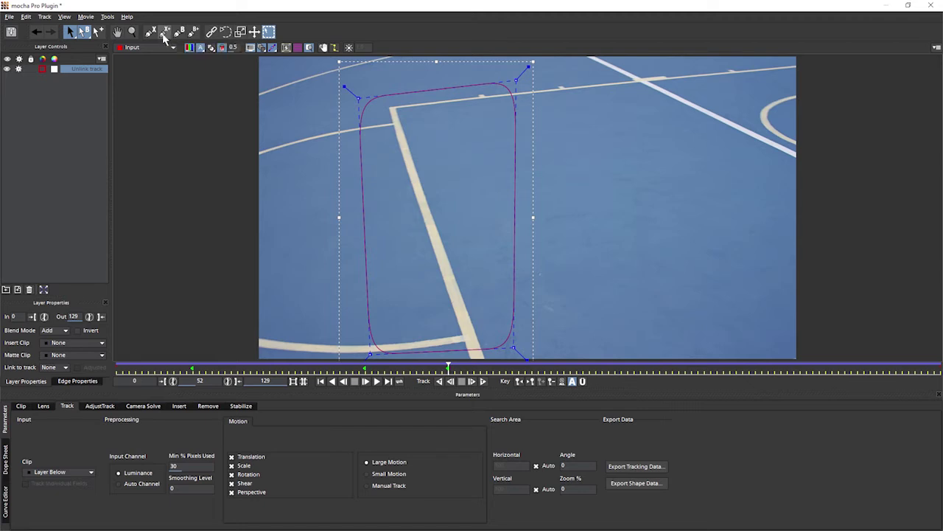
pyautogui.click(690, 61)
pyautogui.click(695, 158)
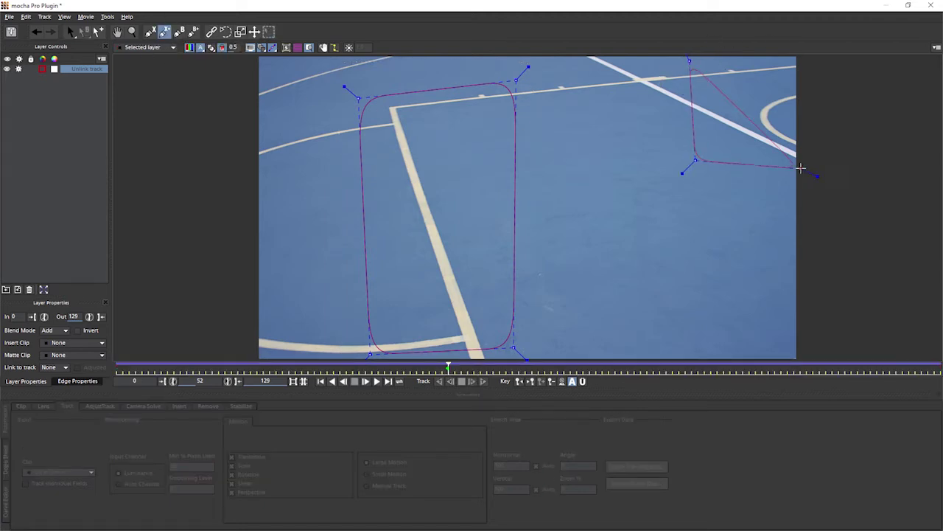
pyautogui.click(799, 161)
pyautogui.click(795, 59)
pyautogui.rightClick(794, 59)
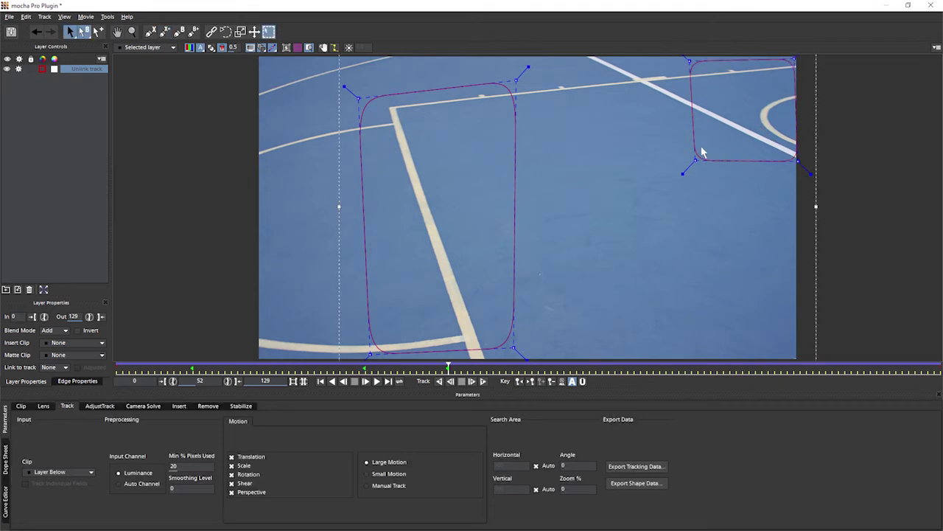
pyautogui.moveTo(696, 160); pyautogui.dragTo(686, 160)
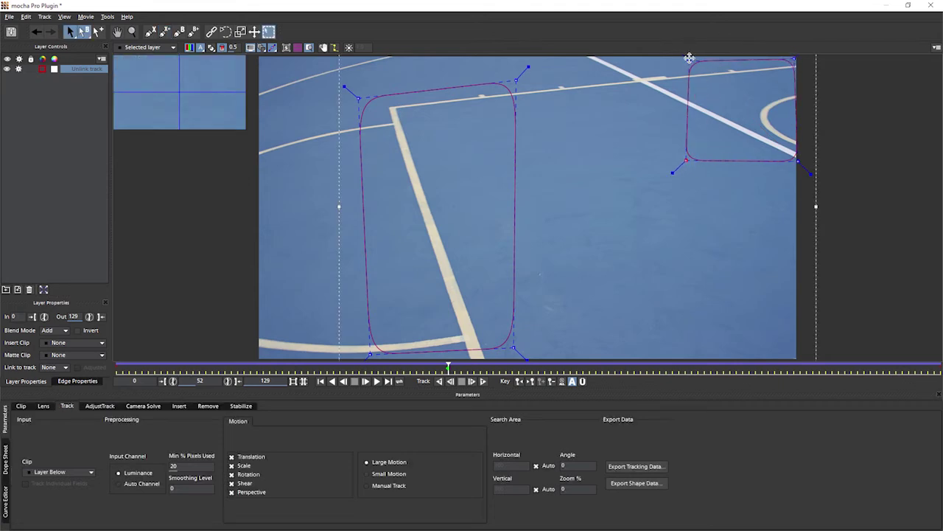
pyautogui.moveTo(690, 60); pyautogui.dragTo(683, 59)
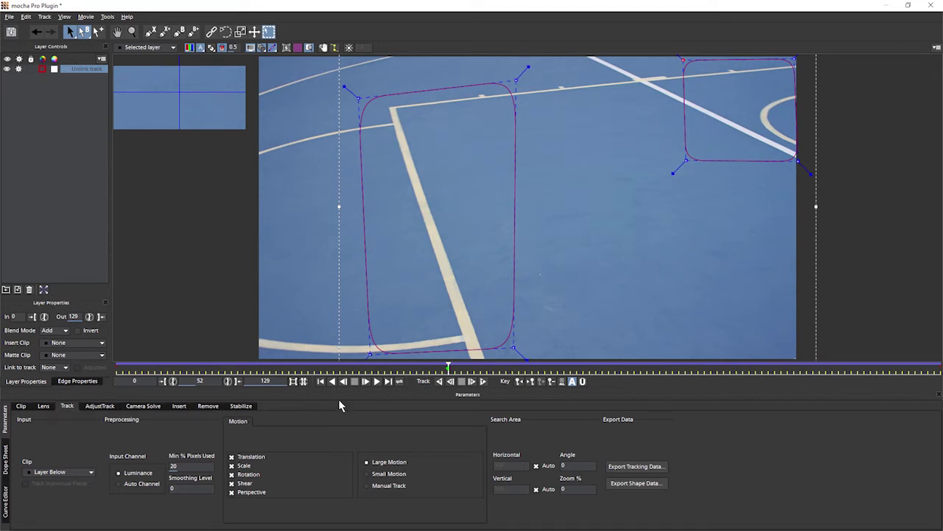
# - Track the layer backward from frame 52 to frame 0, check the surface around frame 28, and return to frame 52
pyautogui.click(439, 382)
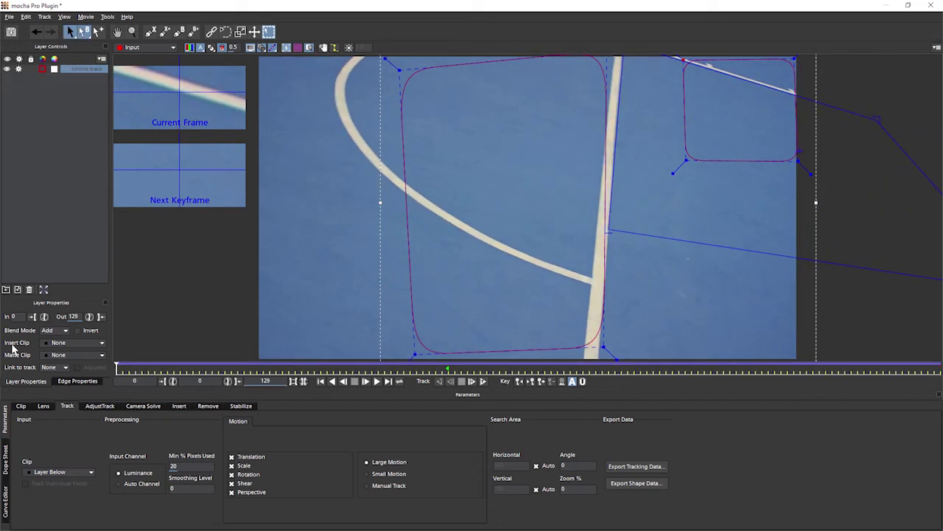
pyautogui.moveTo(117, 367); pyautogui.dragTo(292, 367)
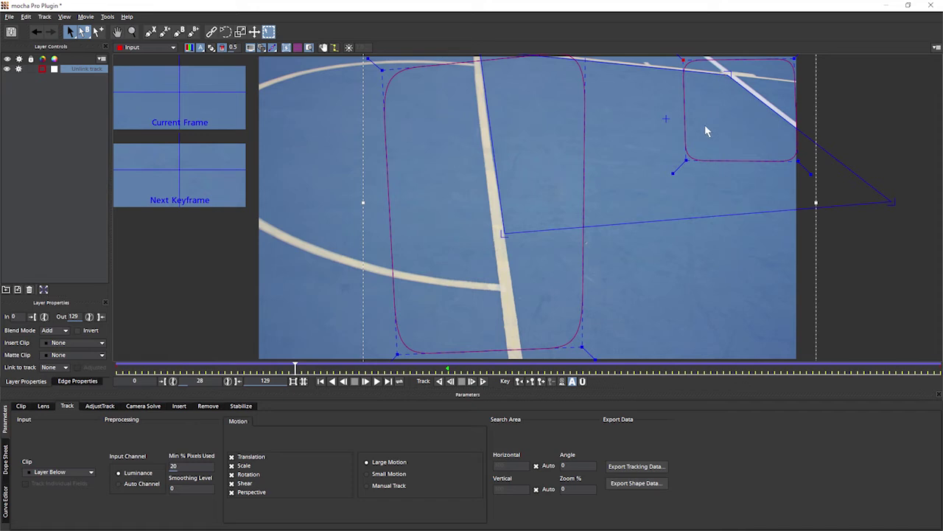
pyautogui.click(446, 370)
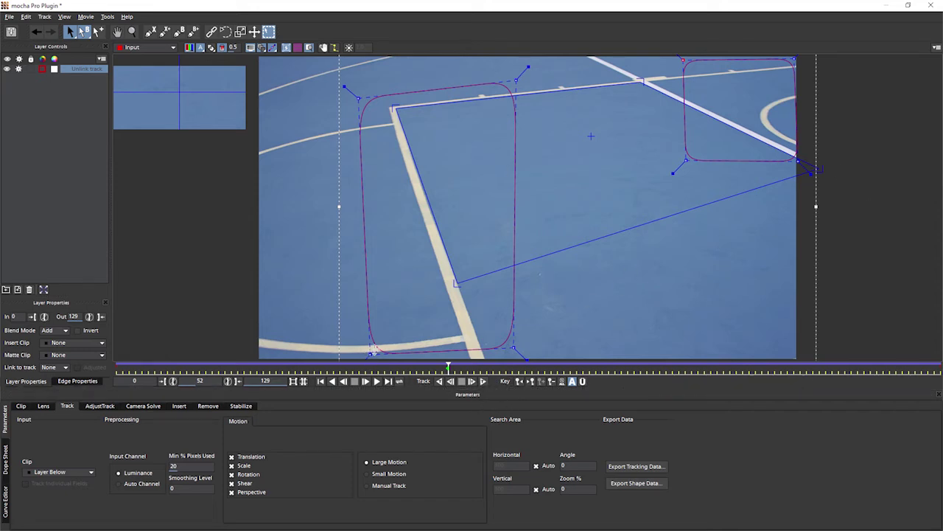
# - Widen the large spline's left side and reshape the small spline around the court line crossing at frame 52, hiding the planar surface
pyautogui.moveTo(368, 354); pyautogui.dragTo(334, 356)
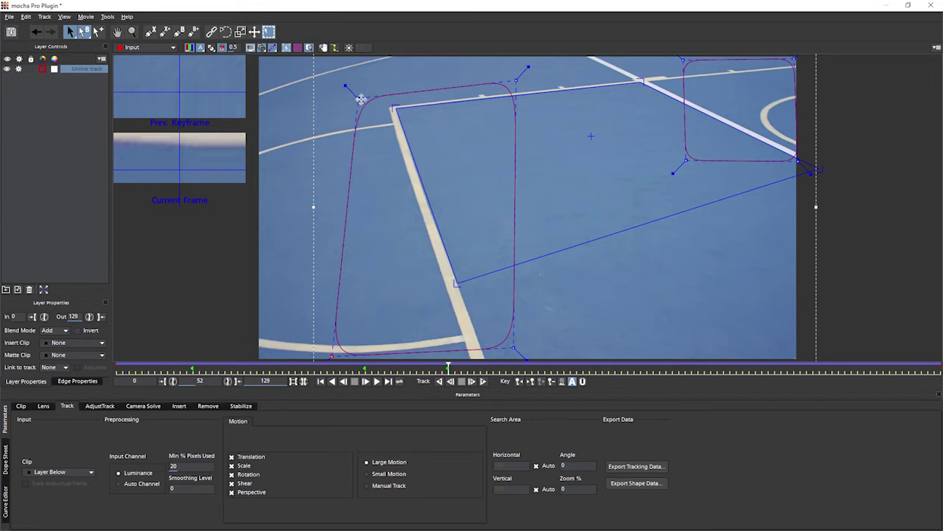
pyautogui.moveTo(361, 99); pyautogui.dragTo(317, 100)
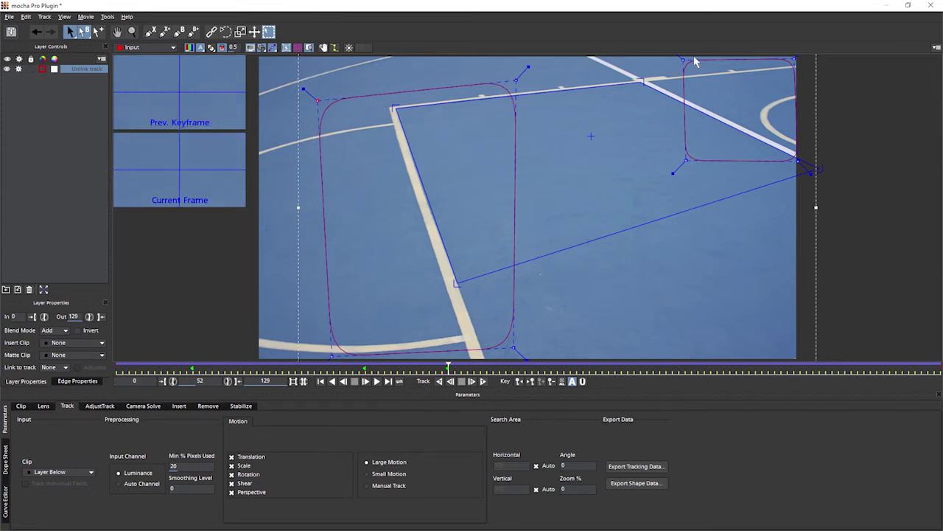
pyautogui.moveTo(684, 59); pyautogui.dragTo(638, 74)
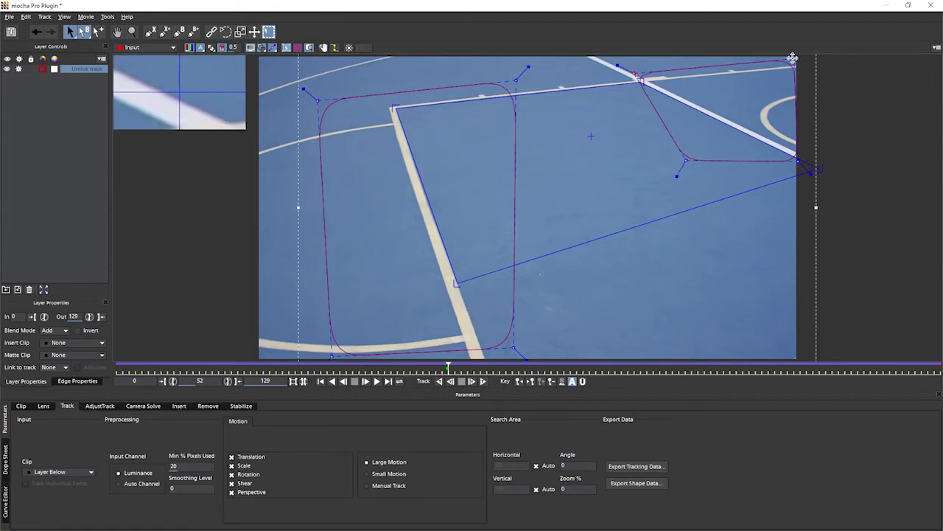
pyautogui.moveTo(793, 58); pyautogui.dragTo(756, 62)
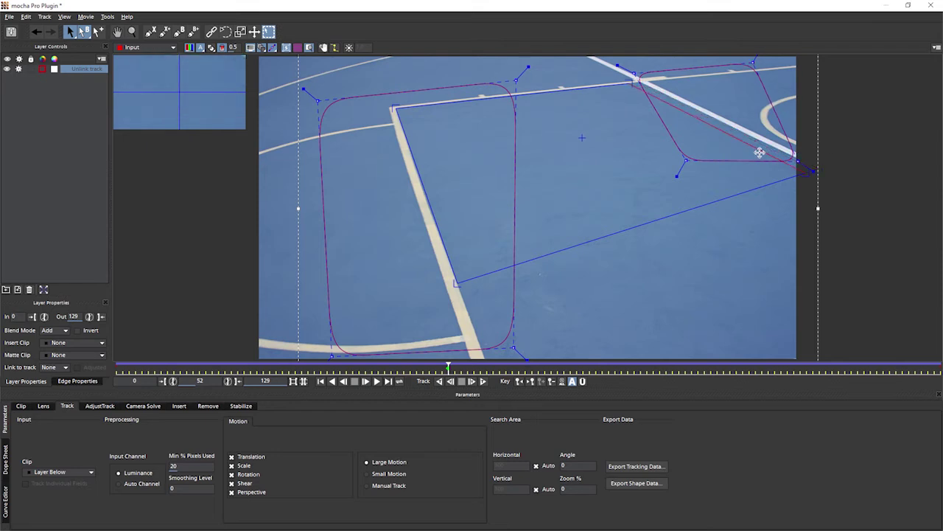
pyautogui.moveTo(756, 151)
pyautogui.mouseDown()
pyautogui.moveTo(796, 160)
pyautogui.moveTo(746, 146)
pyautogui.mouseUp()
pyautogui.click(286, 48)
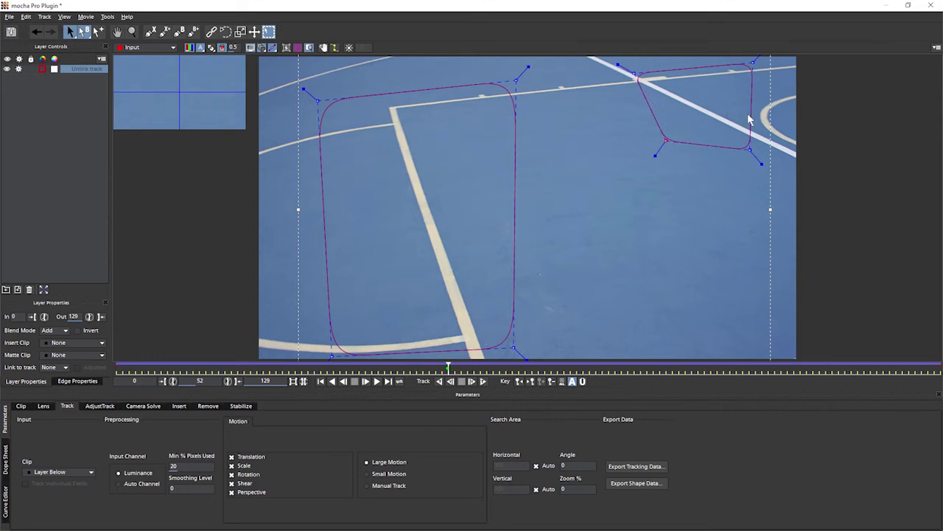
pyautogui.moveTo(638, 75); pyautogui.dragTo(621, 63)
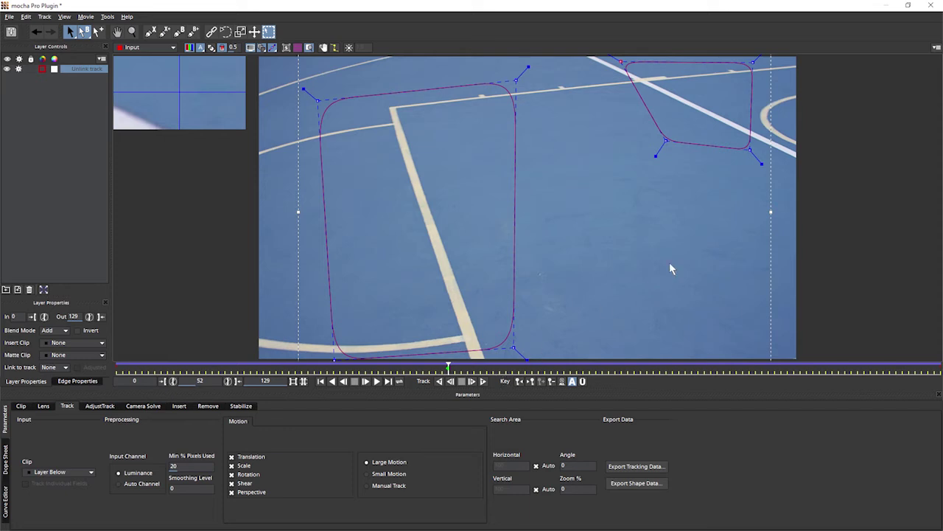
# - Track the layer forward from frame 52 to frame 129, show the planar surface, and scrub back to frame 29 to check the fit
pyautogui.click(472, 381)
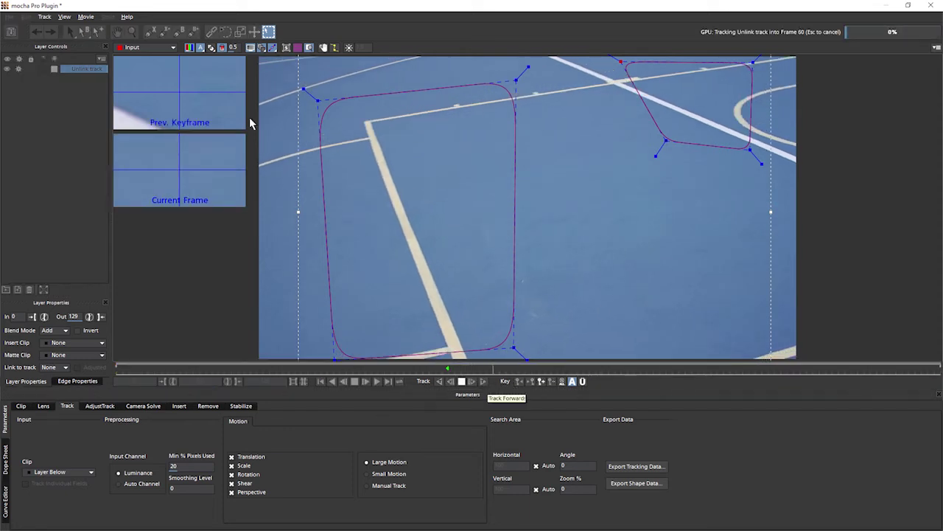
pyautogui.click(286, 47)
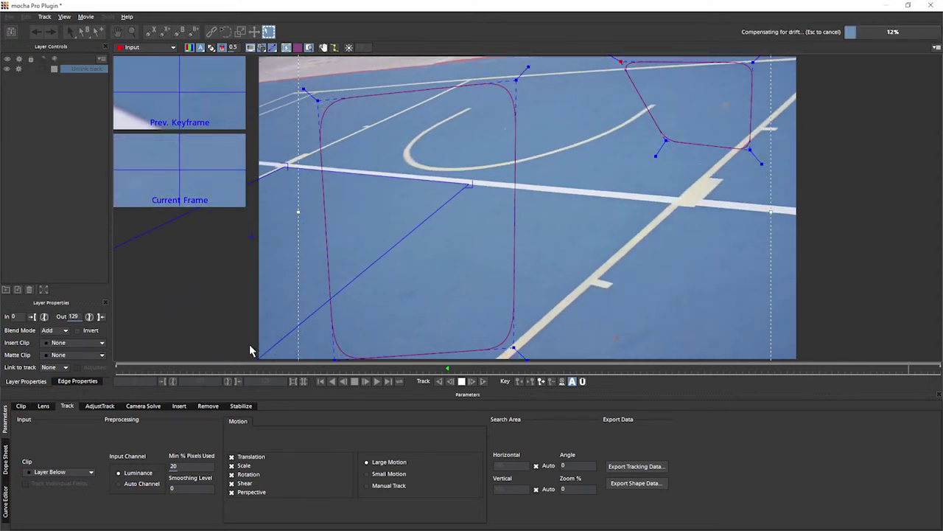
pyautogui.moveTo(938, 369); pyautogui.dragTo(304, 380)
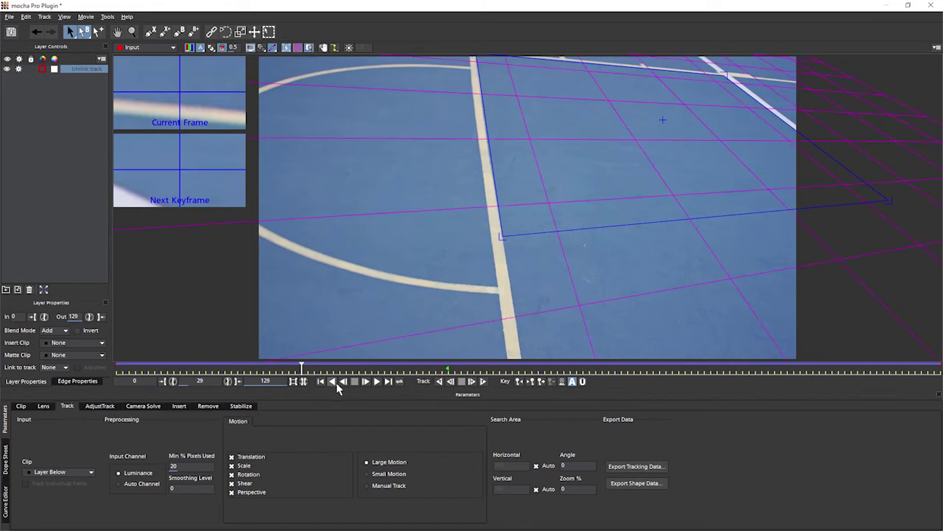
# - Insert the Logo clip on the planar surface and preview it in playback with the surface and grid hidden
pyautogui.click(375, 382)
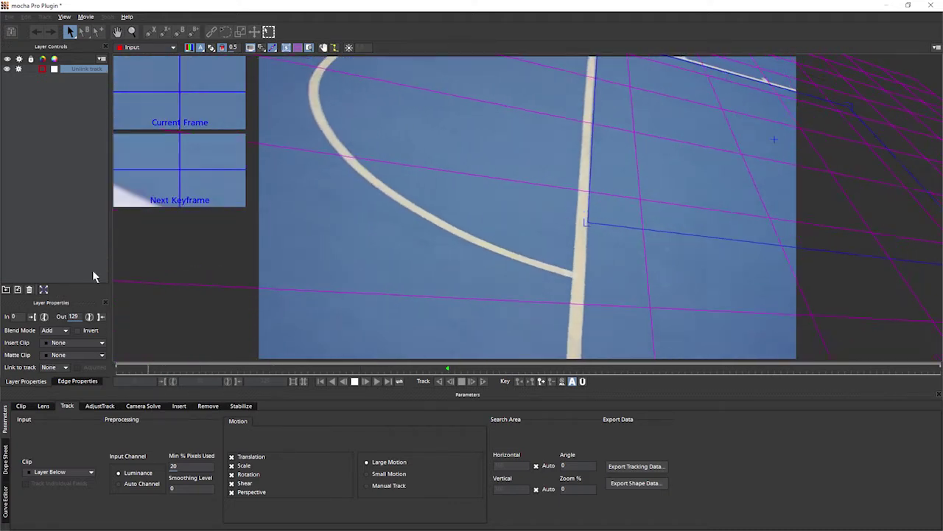
pyautogui.click(79, 344)
pyautogui.click(78, 377)
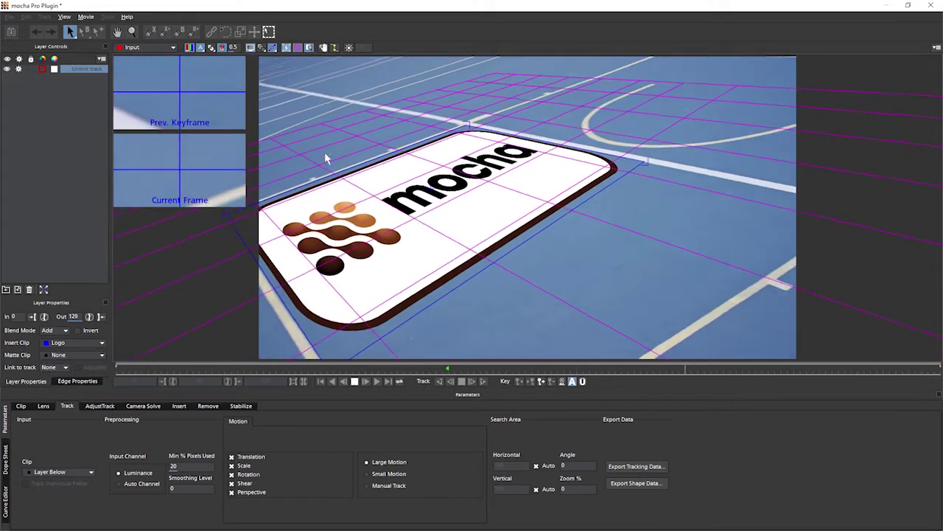
pyautogui.click(311, 48)
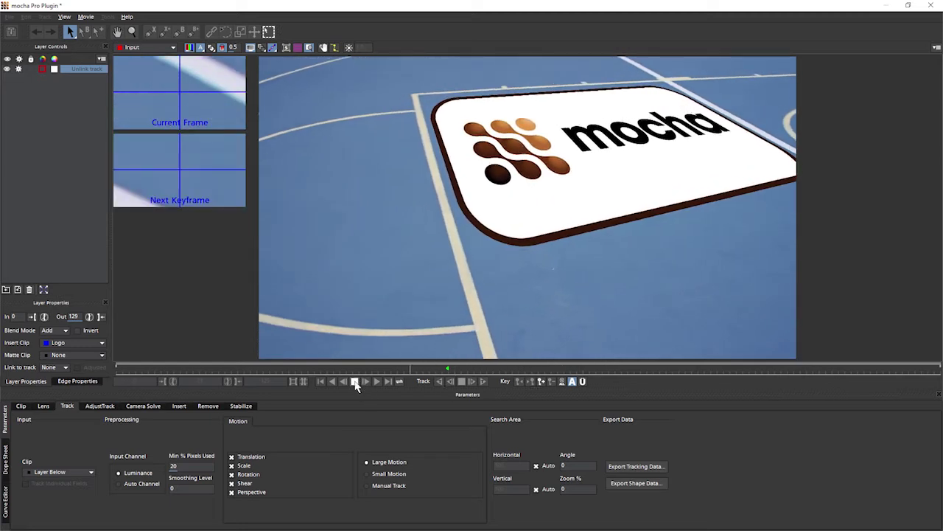
pyautogui.press('space')
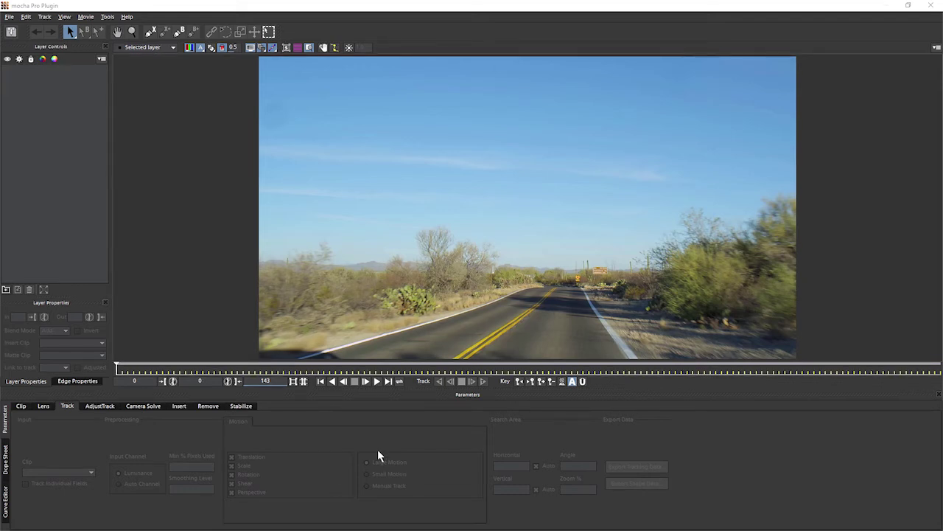
# - Play and scrub through the desert road clip to examine its motion
pyautogui.click(375, 382)
pyautogui.moveTo(116, 369); pyautogui.dragTo(498, 395)
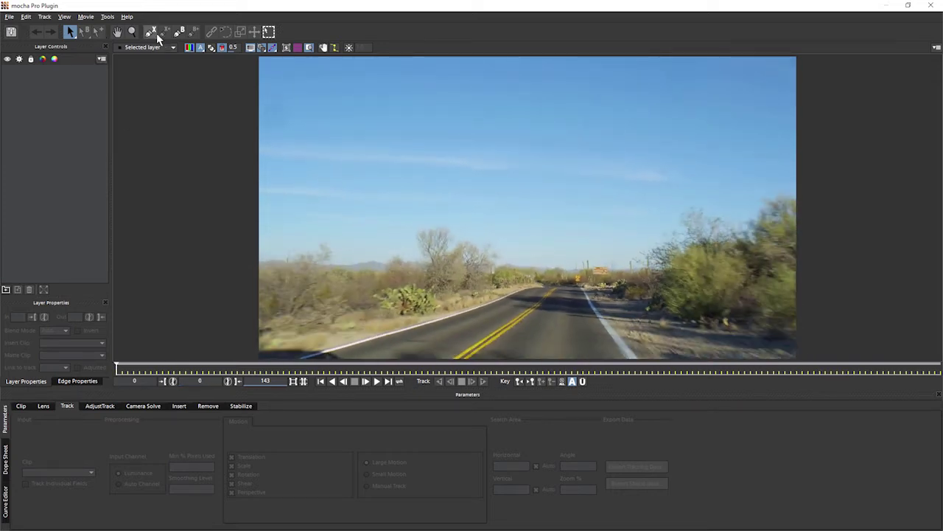
# - Draw an X-spline around the road's right lane at frame 0, from the yellow centre line to just beyond the white edge line
pyautogui.click(154, 33)
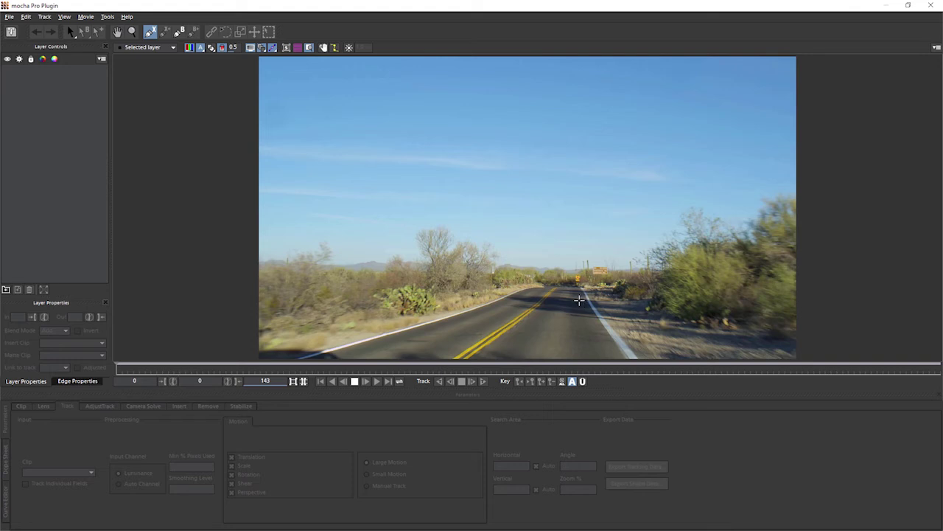
pyautogui.click(578, 301)
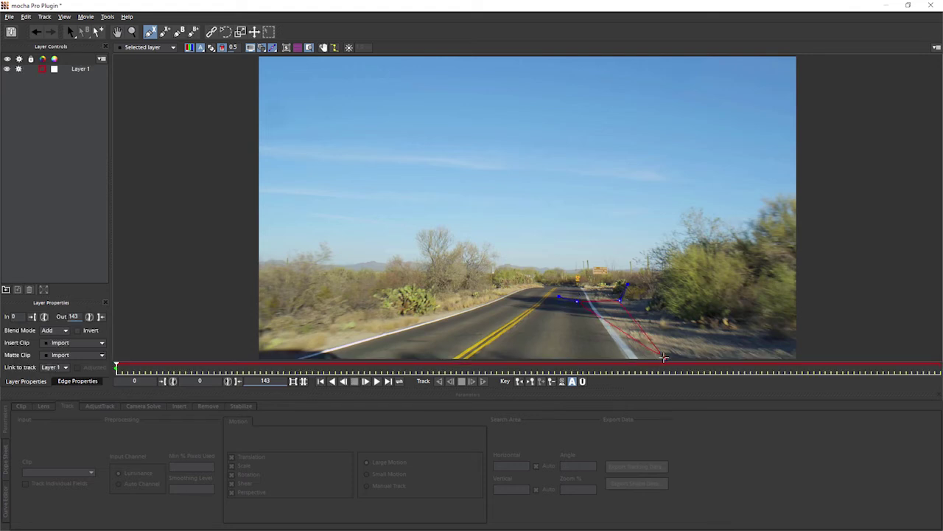
pyautogui.rightClick(468, 354)
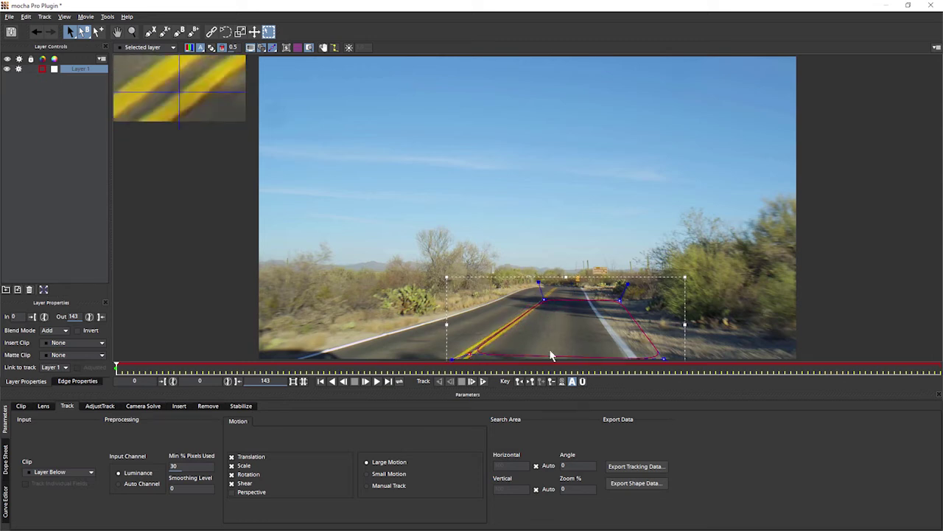
# - At frame 55, reshape the spline's left side to follow the yellow centre line
pyautogui.moveTo(116, 373); pyautogui.dragTo(435, 391)
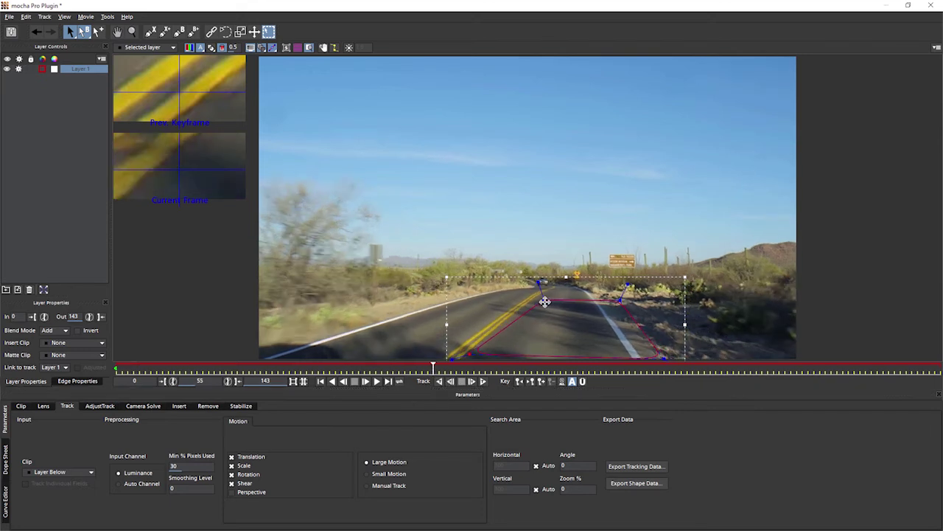
pyautogui.moveTo(544, 302); pyautogui.dragTo(522, 303)
pyautogui.moveTo(471, 355); pyautogui.dragTo(460, 357)
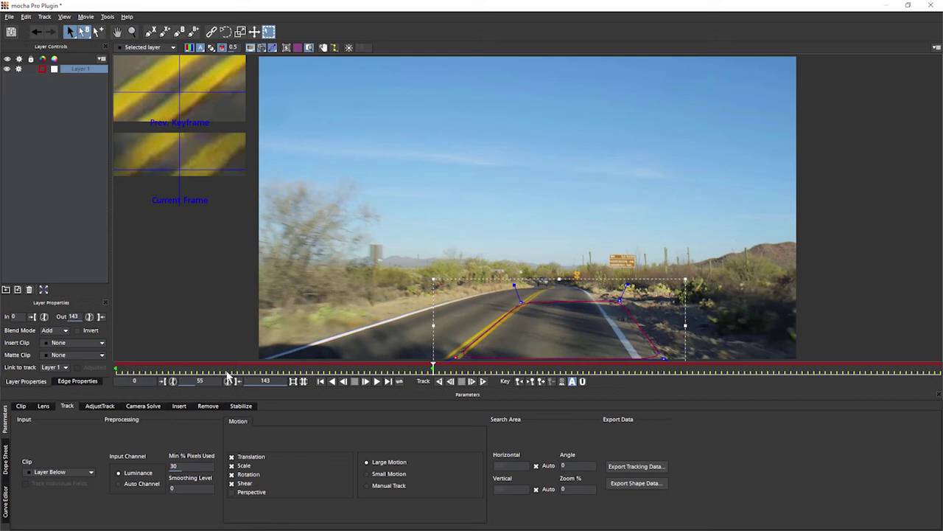
# - At frame 90, move the spline's right side inward and its upper-left point back onto the yellow centre line
pyautogui.moveTo(433, 367); pyautogui.dragTo(643, 366)
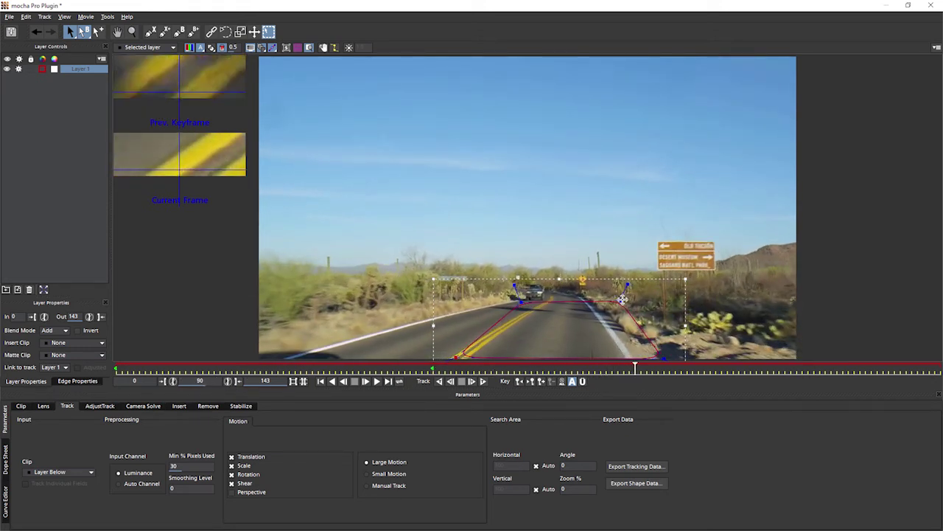
pyautogui.moveTo(622, 301); pyautogui.dragTo(605, 305)
pyautogui.moveTo(662, 359); pyautogui.dragTo(641, 359)
pyautogui.moveTo(514, 302); pyautogui.dragTo(540, 305)
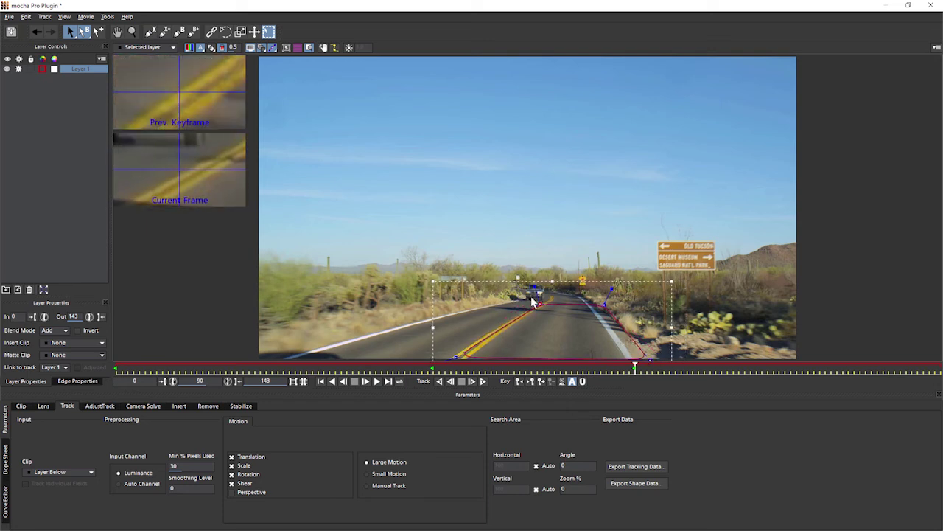
# - Fit the spline's corners to the right lane at frame 143, and return to frame 0
pyautogui.click(855, 368)
pyautogui.moveTo(855, 370); pyautogui.dragTo(940, 368)
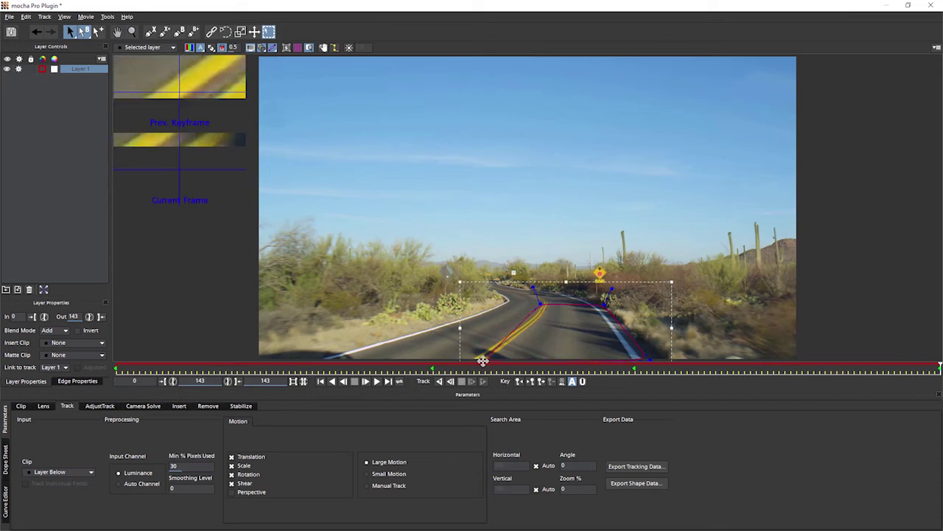
pyautogui.moveTo(648, 360); pyautogui.dragTo(653, 357)
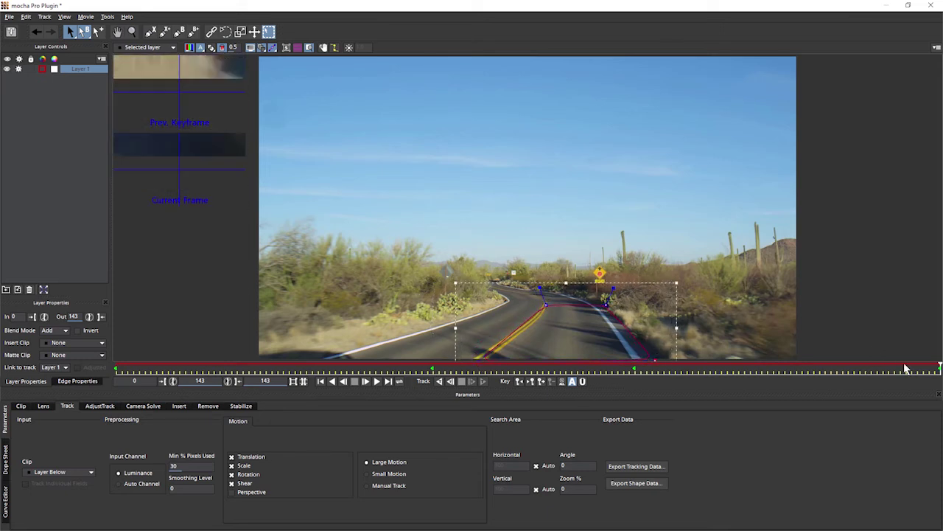
pyautogui.moveTo(939, 367); pyautogui.dragTo(116, 367)
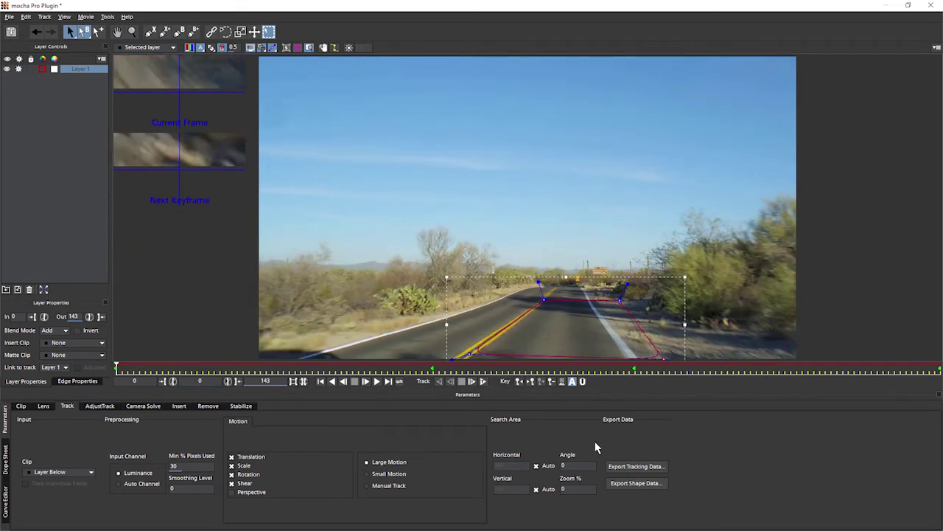
# - Rename the layer "road track", set its track link to None, and enable perspective motion
pyautogui.doubleClick(78, 73)
pyautogui.write('road track')
pyautogui.press('Return')
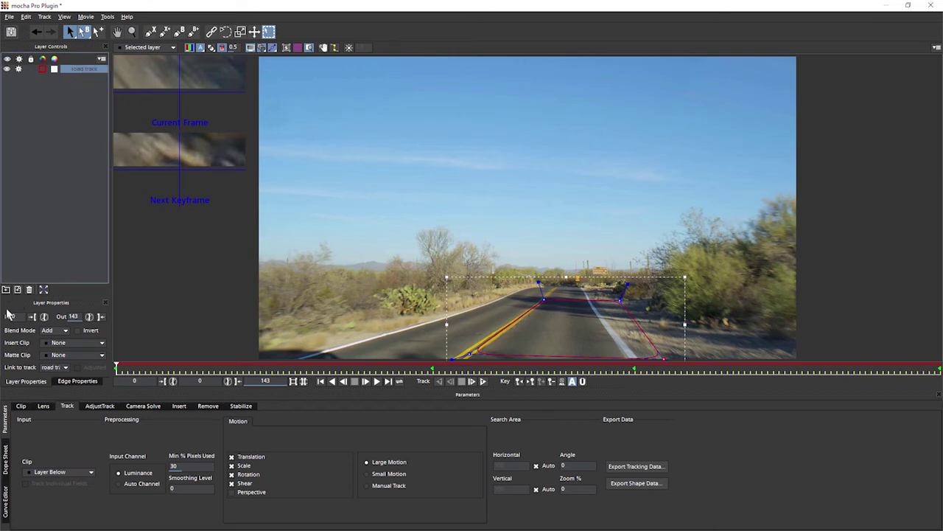
pyautogui.click(66, 368)
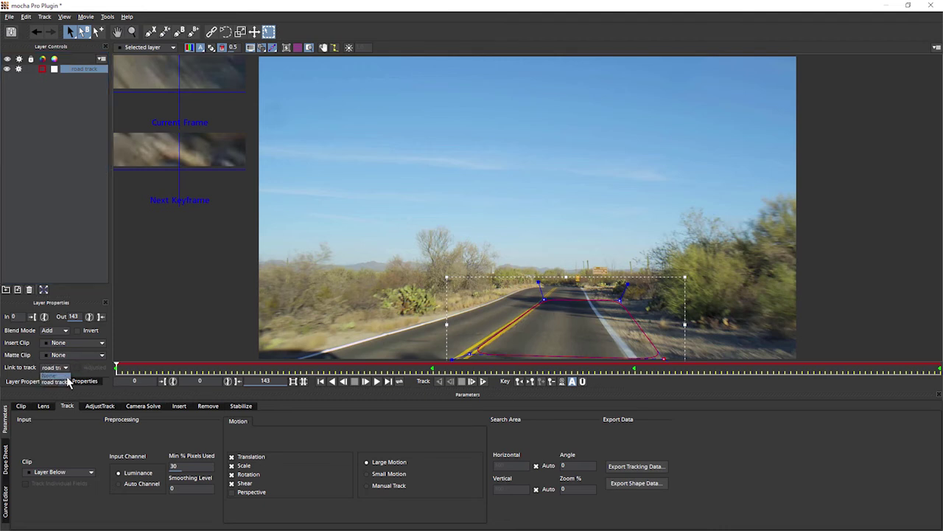
pyautogui.click(65, 376)
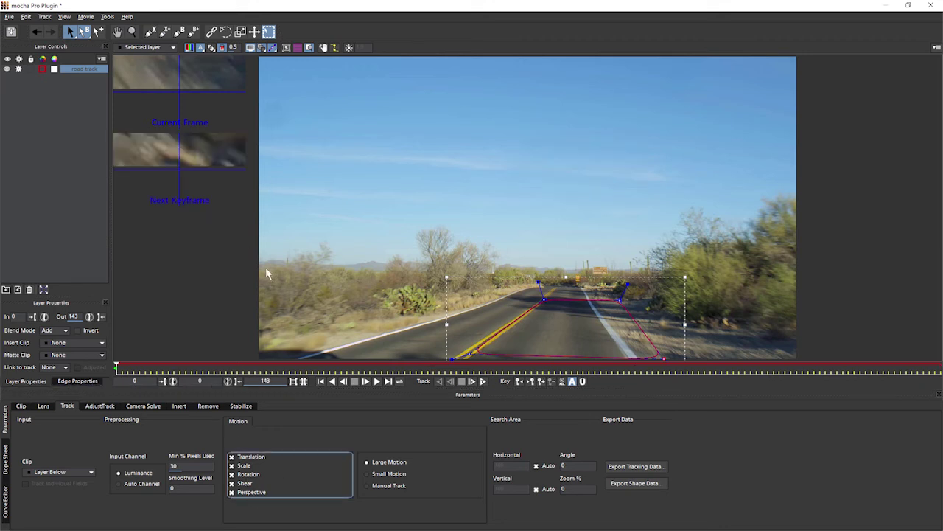
# - Show the planar surface at frame 0 and align its four corners with the white lines on both road edges
pyautogui.moveTo(496, 308); pyautogui.dragTo(534, 288)
pyautogui.moveTo(640, 308); pyautogui.dragTo(583, 286)
pyautogui.moveTo(495, 352); pyautogui.dragTo(396, 338)
pyautogui.moveTo(643, 352); pyautogui.dragTo(615, 341)
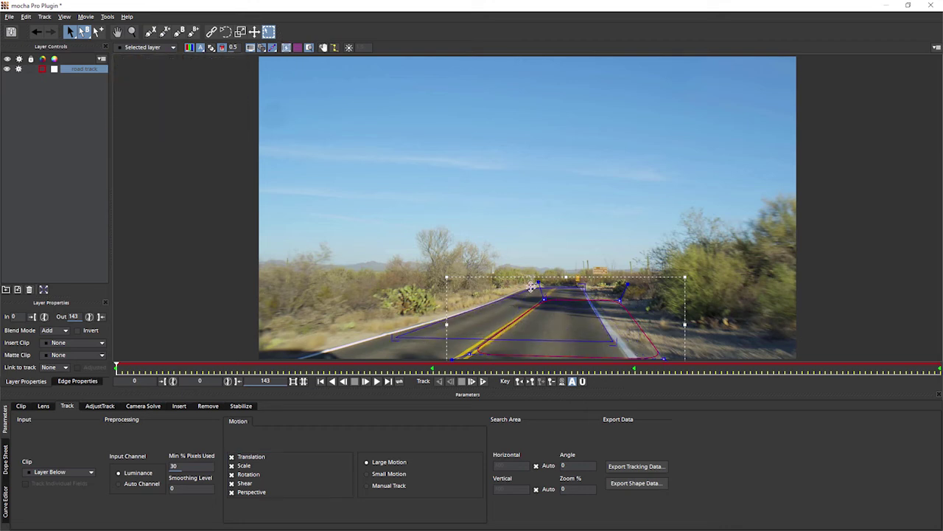
pyautogui.moveTo(538, 283); pyautogui.dragTo(527, 285)
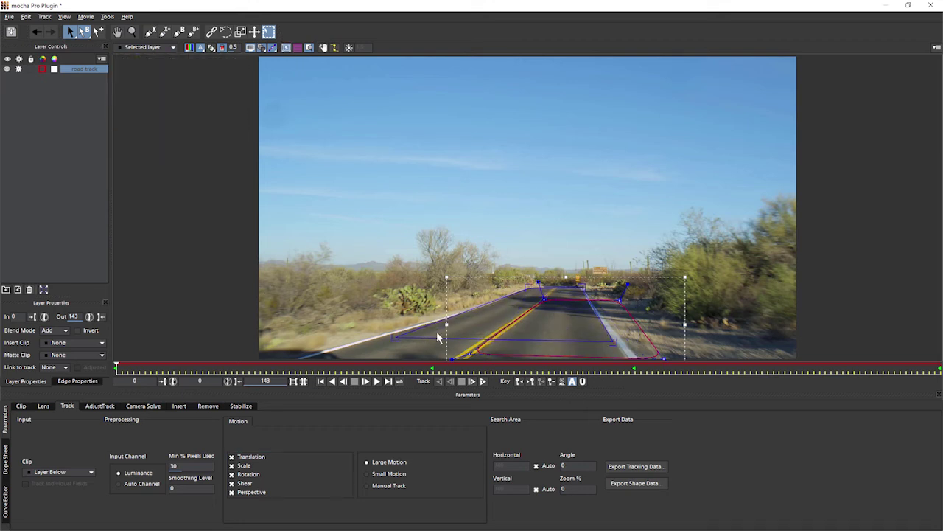
# - Insert the Grid8x8 clip on the road surface and shift the surface's far edge further up the road
pyautogui.click(57, 343)
pyautogui.click(65, 383)
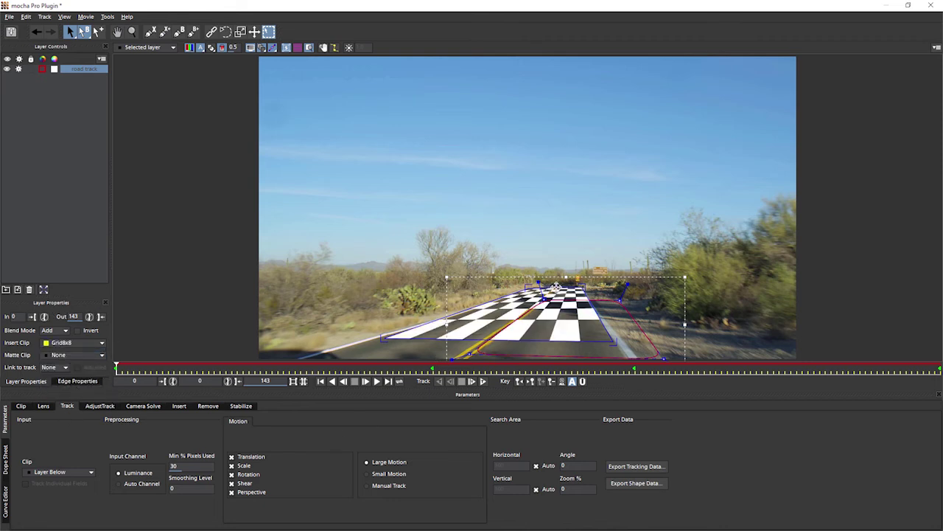
pyautogui.moveTo(557, 286); pyautogui.dragTo(558, 282)
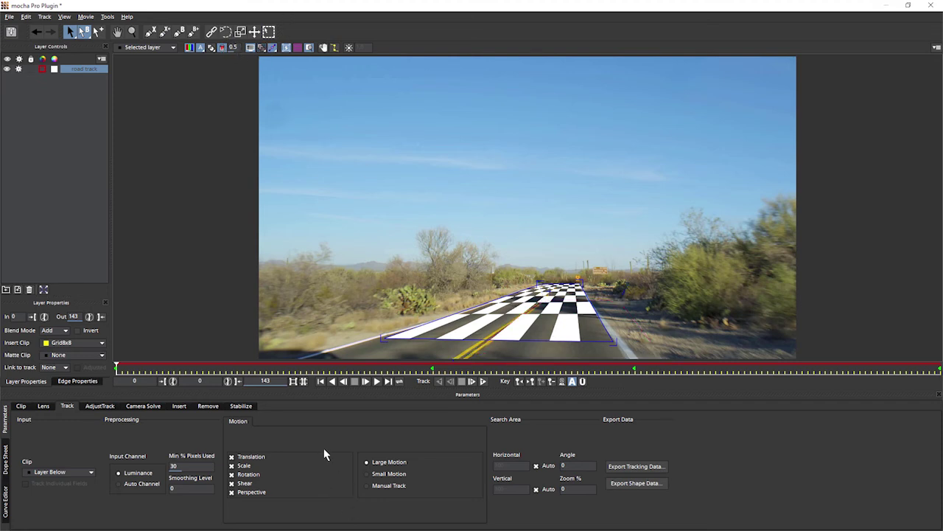
# - Track the road track layer forward from frame 0 to frame 143 and scrub through the clip to check the grid's fit
pyautogui.click(482, 382)
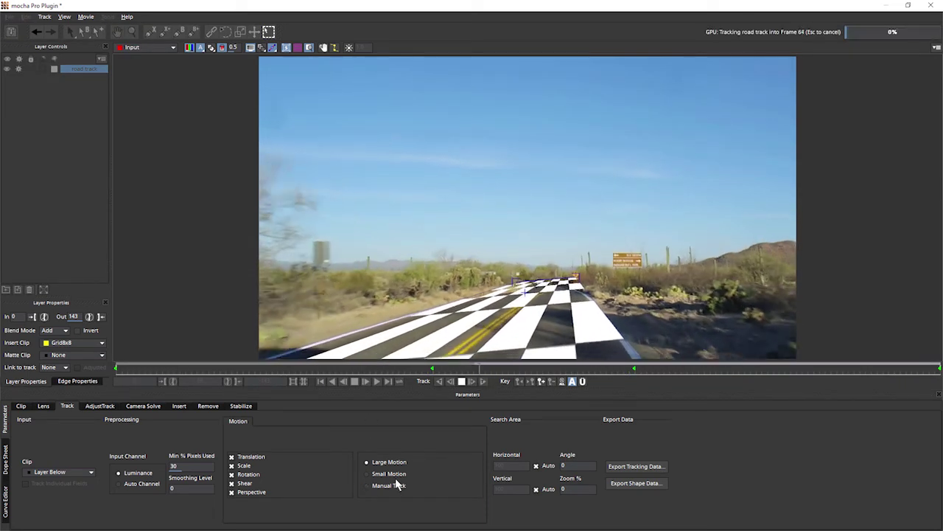
pyautogui.click(461, 381)
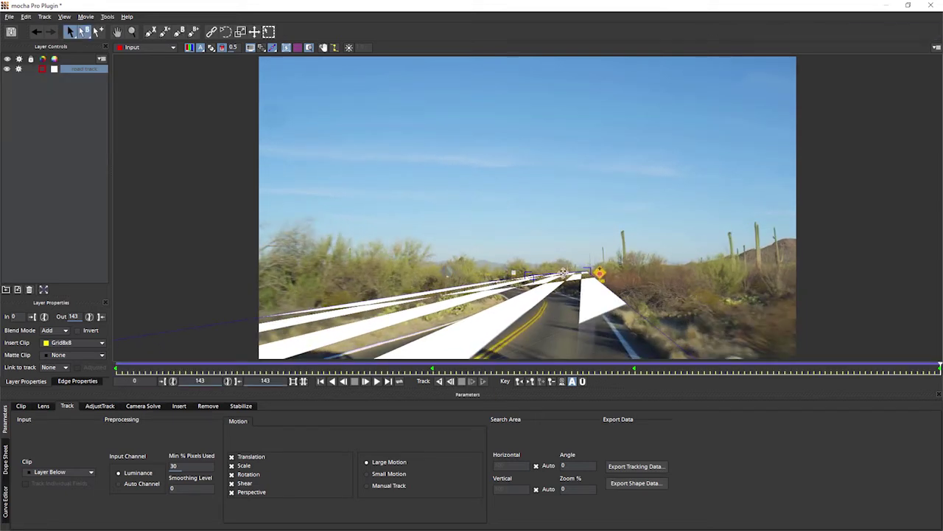
pyautogui.moveTo(563, 273); pyautogui.dragTo(544, 329)
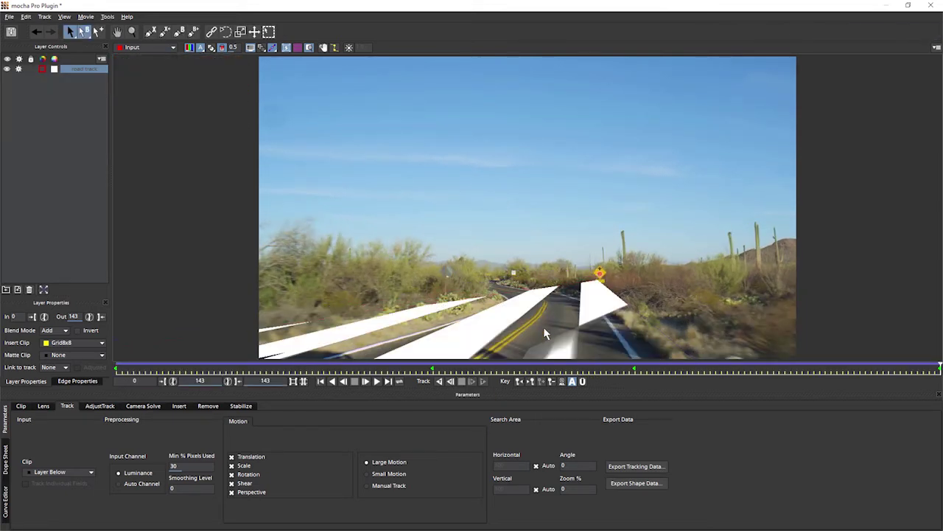
pyautogui.moveTo(938, 368); pyautogui.dragTo(161, 391)
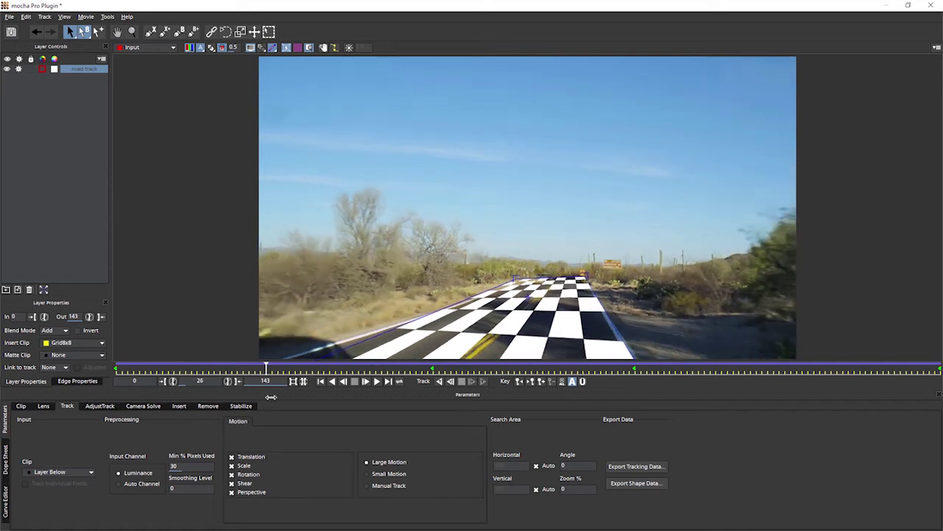
pyautogui.click(521, 364)
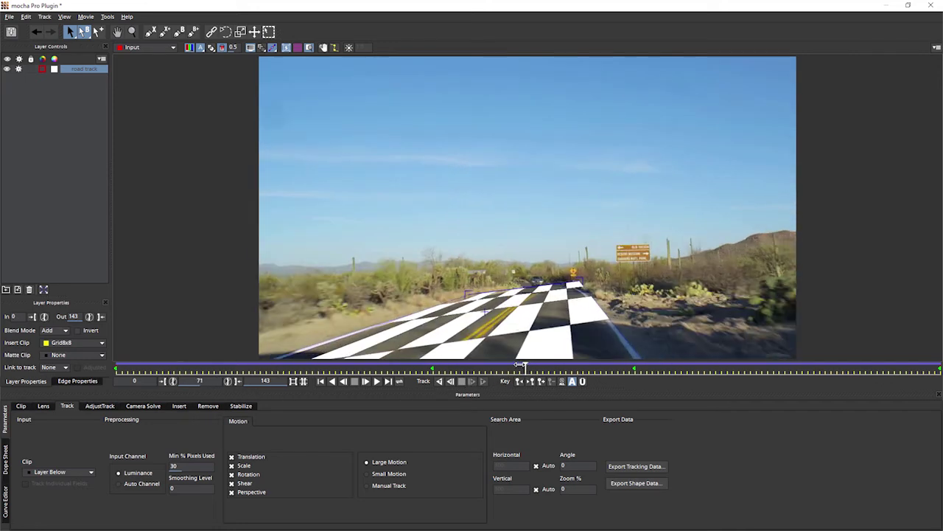
pyautogui.moveTo(524, 367); pyautogui.dragTo(95, 381)
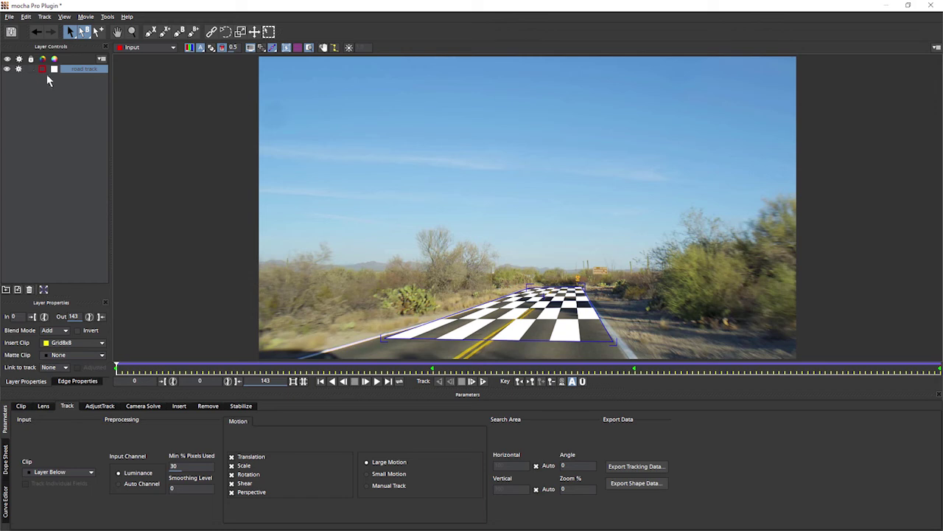
# - Turn off processing for the road track layer, set its insert clip to None, and hide the layer
pyautogui.click(19, 70)
pyautogui.click(7, 69)
pyautogui.click(8, 70)
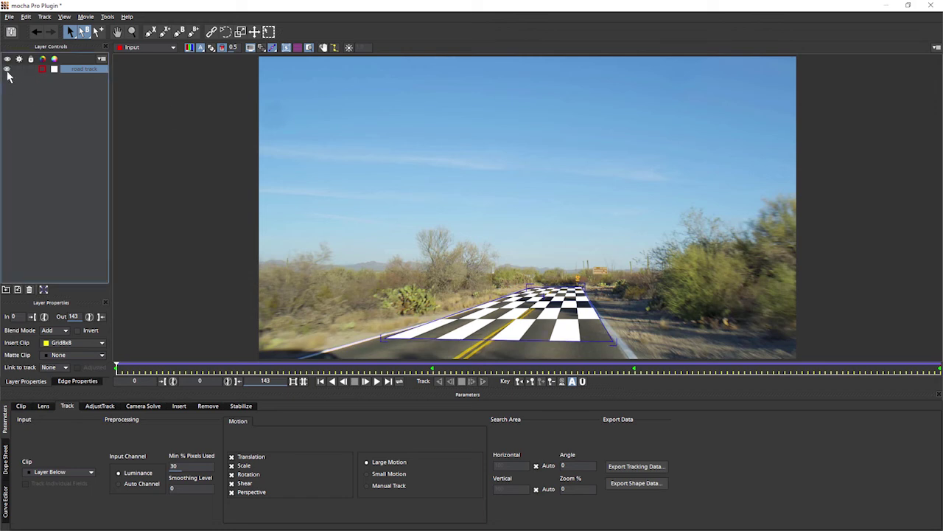
pyautogui.click(78, 343)
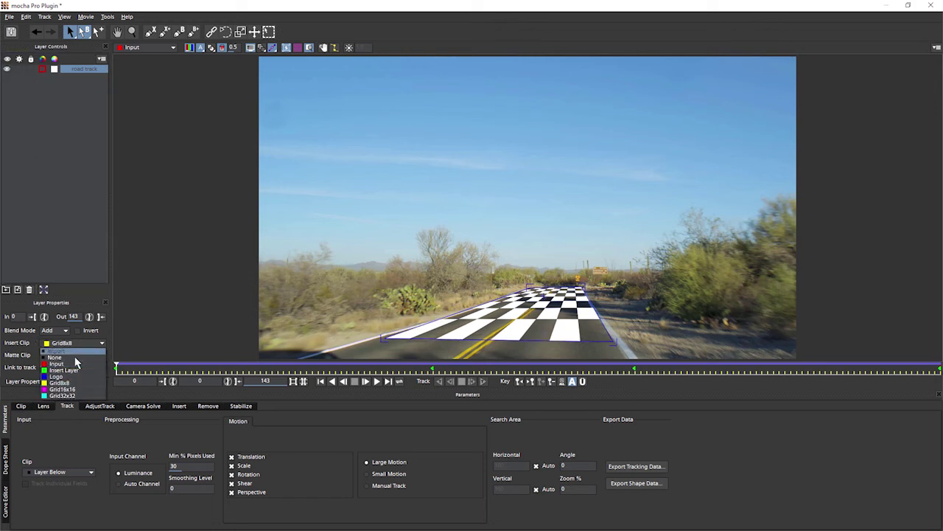
pyautogui.click(77, 362)
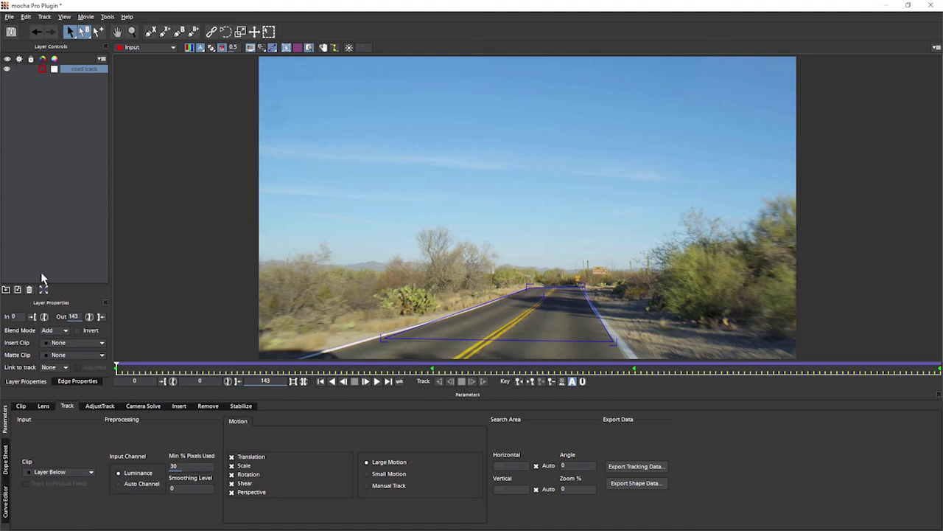
pyautogui.click(594, 338)
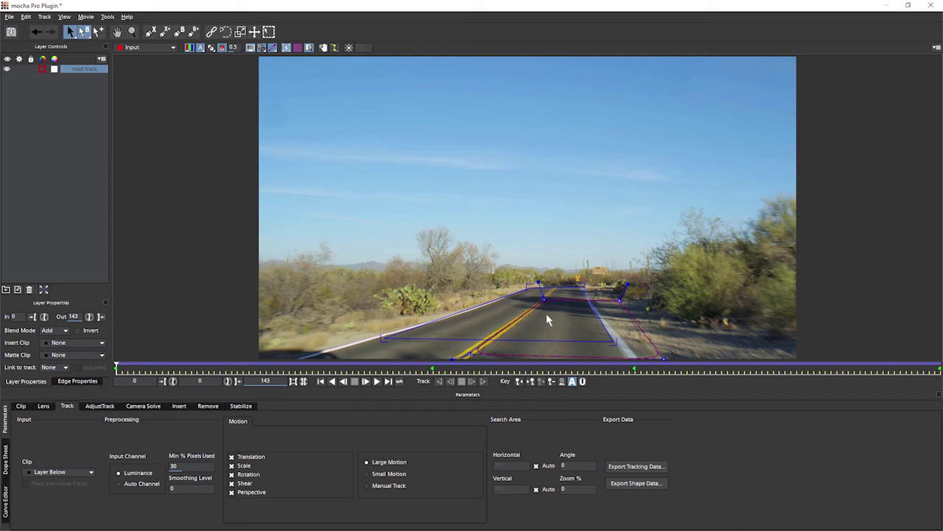
pyautogui.click(8, 69)
# - Draw a second X-spline around only the near part of the right lane at frame 0
pyautogui.click(151, 31)
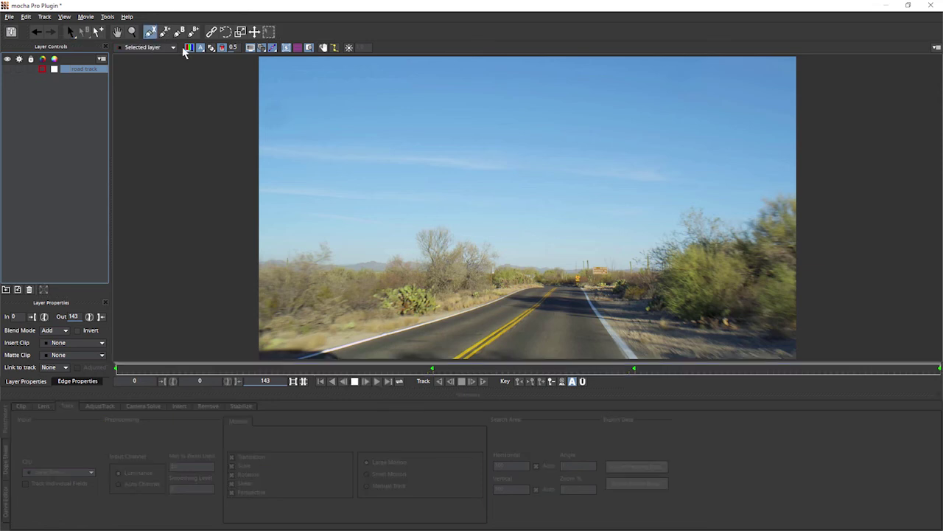
pyautogui.click(655, 356)
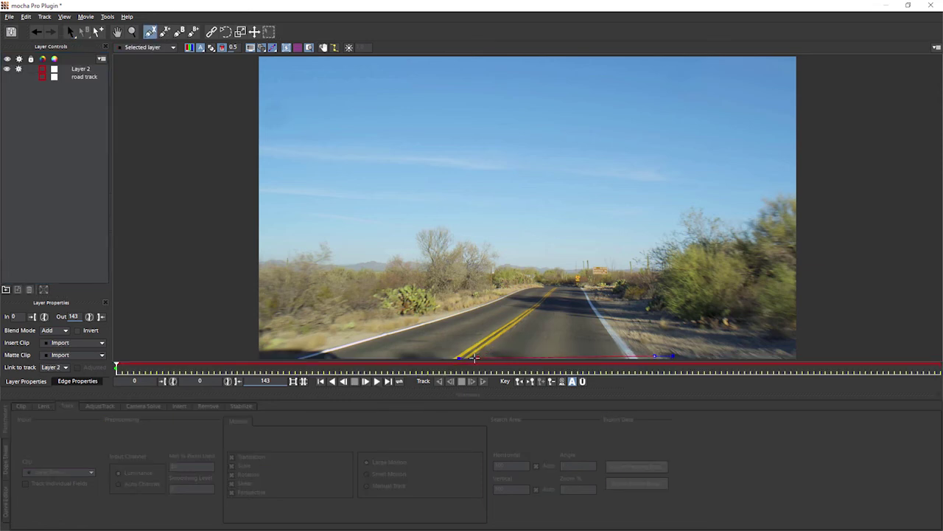
pyautogui.click(463, 359)
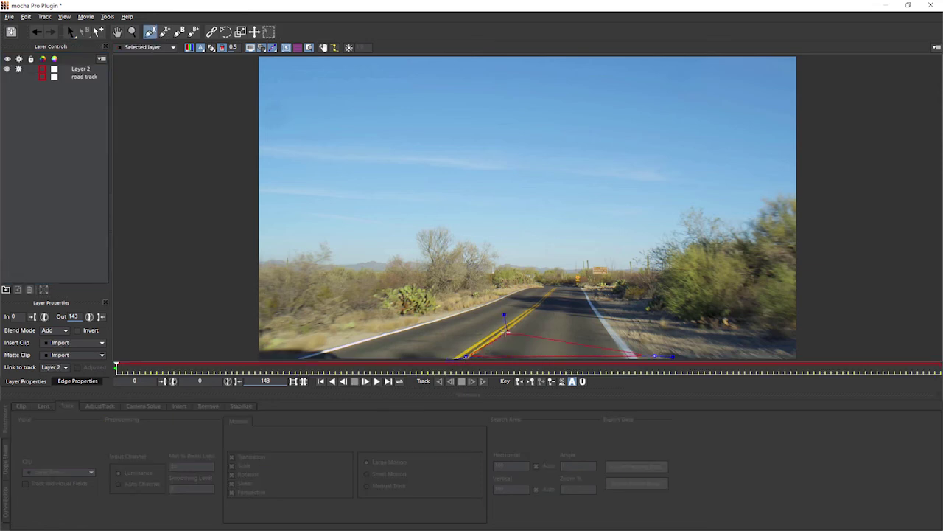
pyautogui.click(635, 325)
pyautogui.rightClick(636, 326)
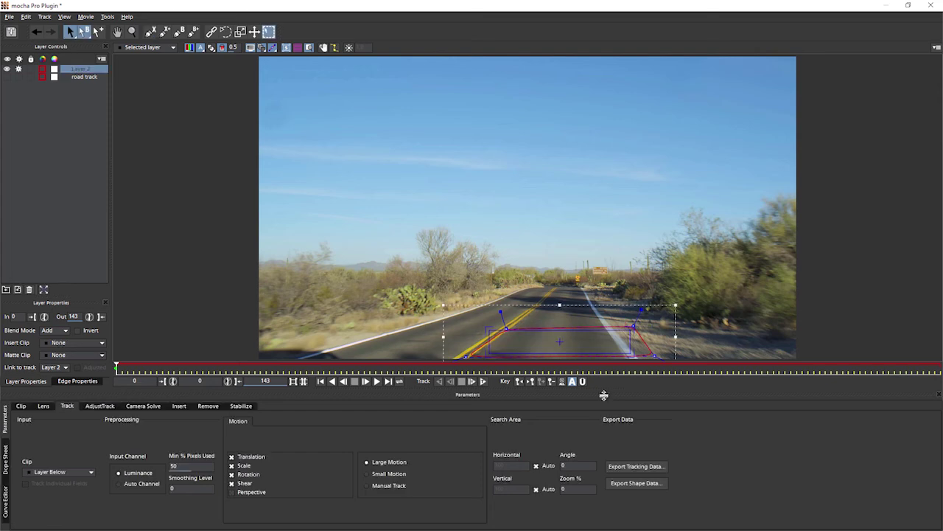
# - Set the new layer's track link to None, rename it "road 2 track", and enable perspective motion
pyautogui.click(60, 367)
pyautogui.click(55, 377)
pyautogui.write('road 2 t')
pyautogui.press('Return')
pyautogui.click(232, 492)
# - Align the new layer's planar surface corners with the white road edge lines, from the near foreground to the distance
pyautogui.moveTo(489, 331); pyautogui.dragTo(521, 289)
pyautogui.moveTo(488, 354); pyautogui.dragTo(322, 356)
pyautogui.moveTo(631, 330); pyautogui.dragTo(584, 289)
pyautogui.moveTo(632, 354); pyautogui.dragTo(617, 351)
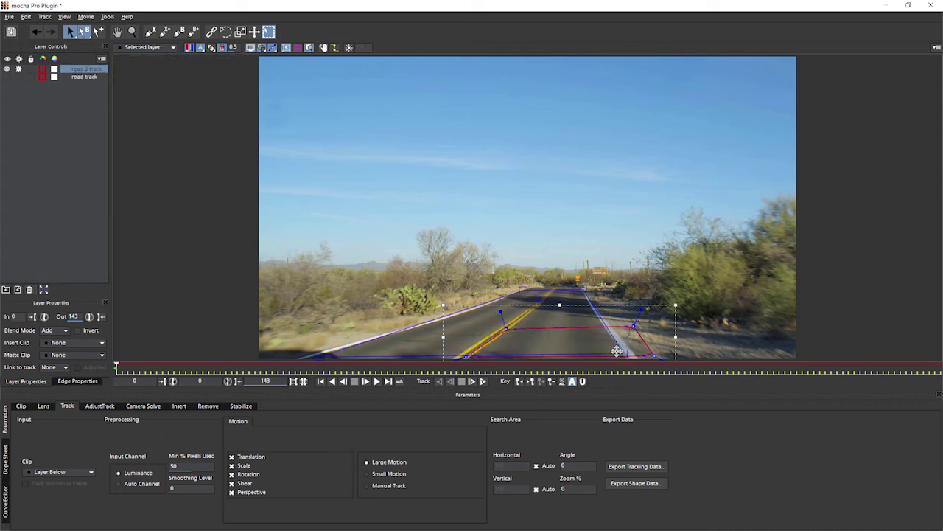
# - Insert the Grid8x8 clip on the new surface and try to track the road 2 track layer forward from frame 0
pyautogui.click(80, 344)
pyautogui.click(80, 389)
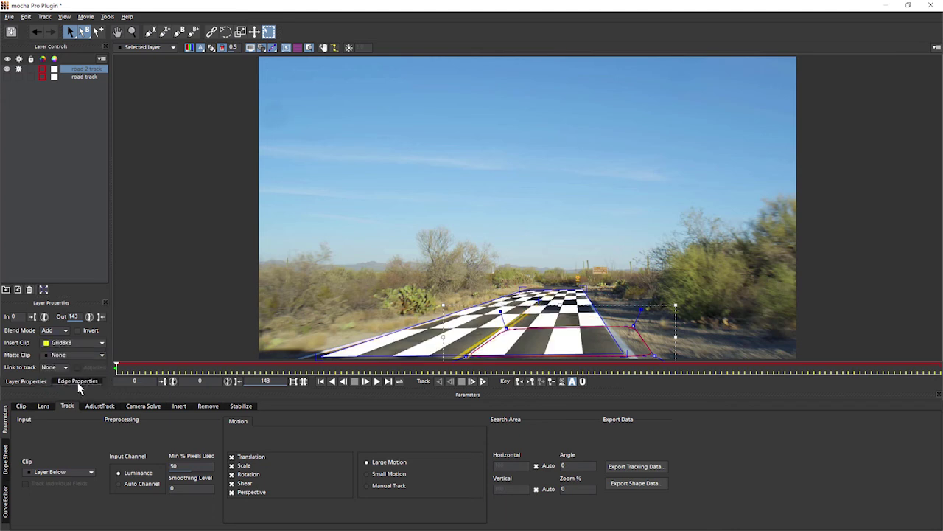
pyautogui.click(472, 381)
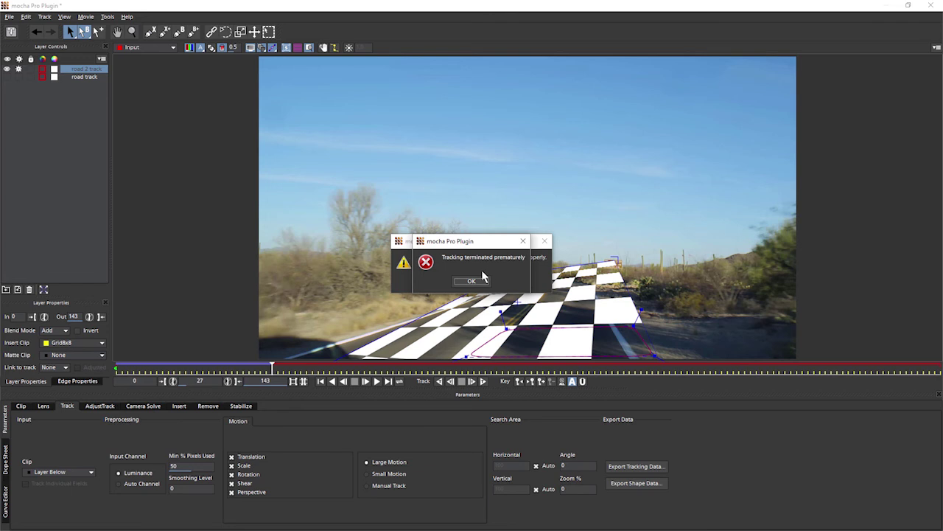
pyautogui.click(476, 281)
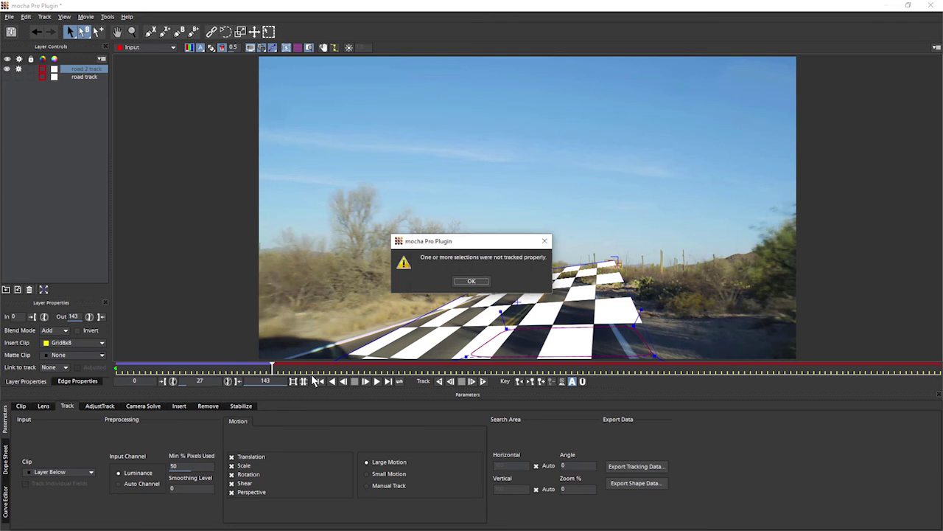
# - Dismiss the tracking warning, review the partial track back to frame 0, and set the road 2 track layer's insert clip to None
pyautogui.click(464, 281)
pyautogui.moveTo(271, 367); pyautogui.dragTo(249, 367)
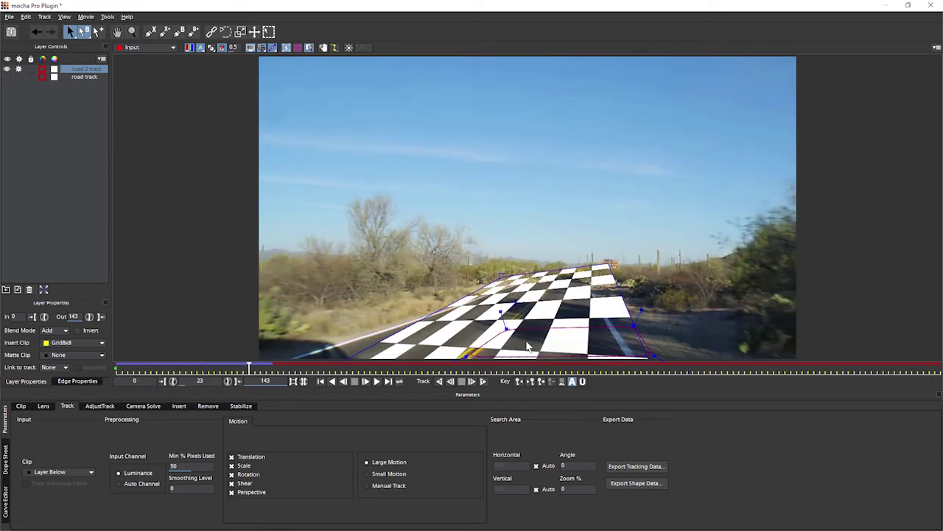
pyautogui.press('Home')
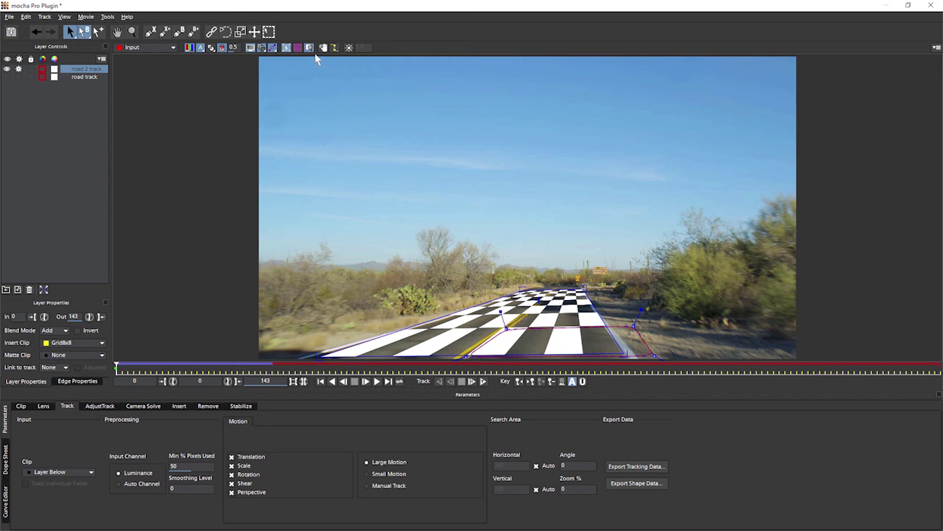
pyautogui.click(59, 343)
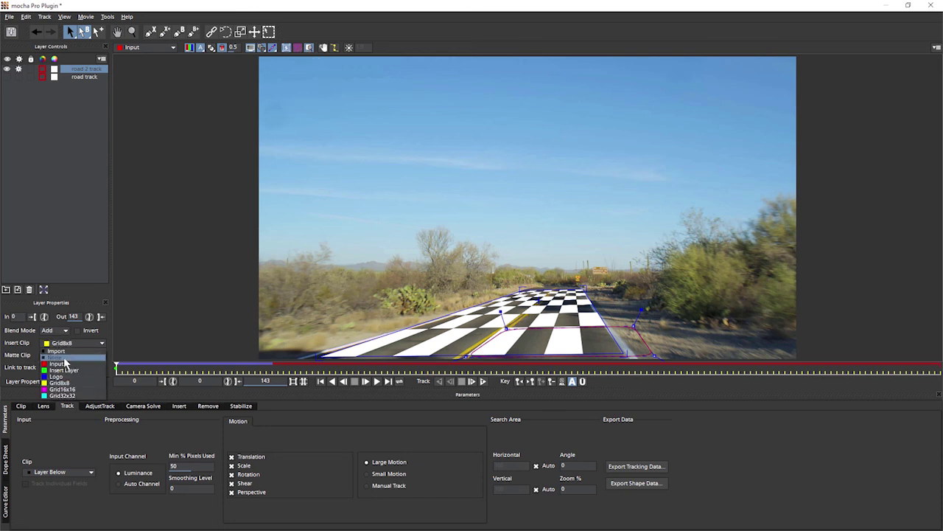
pyautogui.click(64, 355)
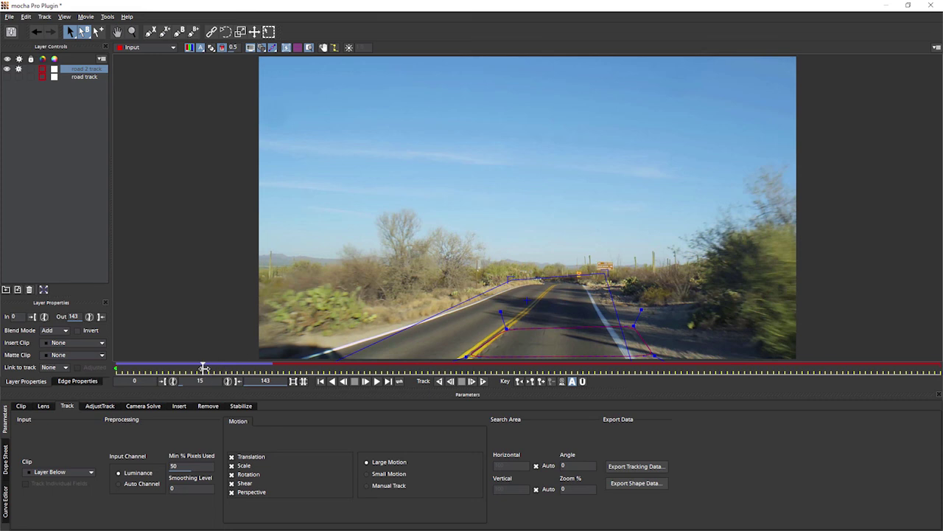
pyautogui.moveTo(205, 368); pyautogui.dragTo(115, 369)
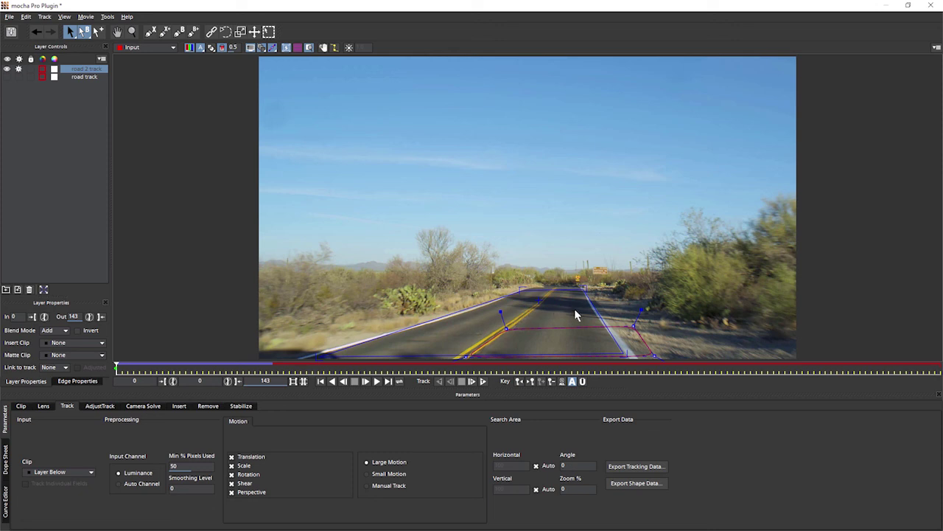
# - Turn off visibility and tracking for both road layers and go to frame 97, where the brown road sign is large
pyautogui.click(20, 72)
pyautogui.moveTo(115, 369); pyautogui.dragTo(658, 368)
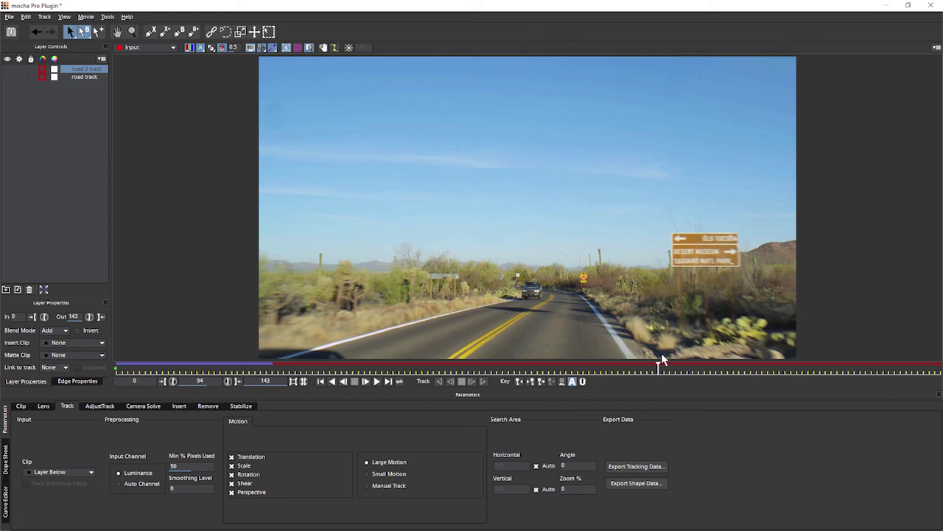
pyautogui.moveTo(658, 368)
pyautogui.mouseDown()
pyautogui.moveTo(762, 367)
pyautogui.moveTo(647, 366)
pyautogui.moveTo(677, 365)
pyautogui.mouseUp()
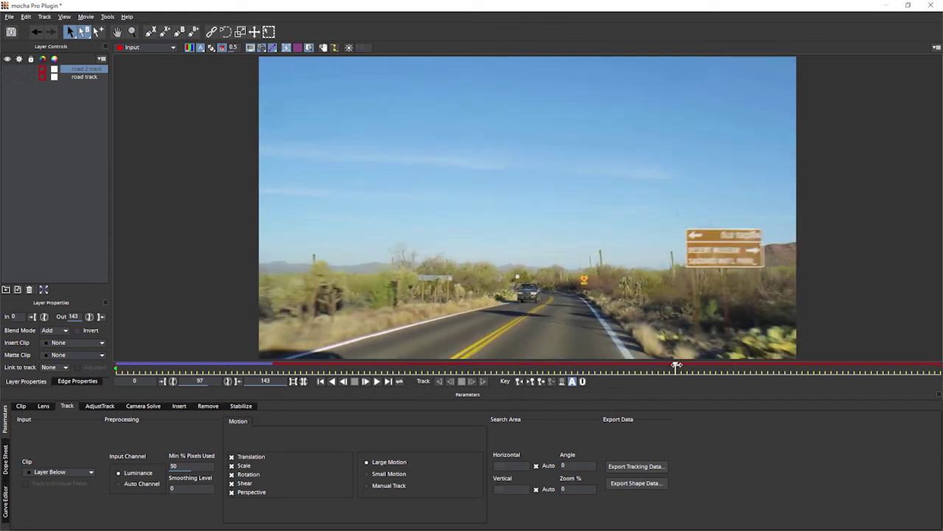
# - Draw a four-point X-spline around the brown road sign at frame 97
pyautogui.click(151, 31)
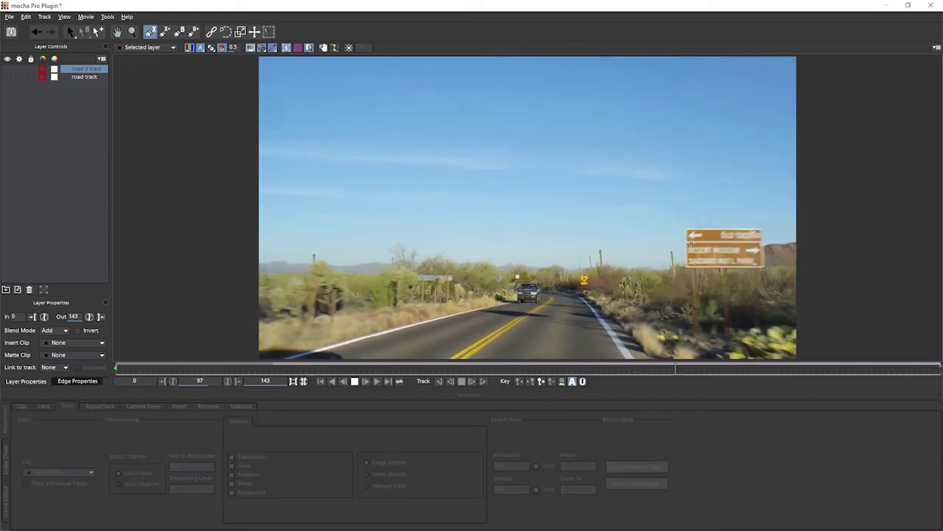
pyautogui.click(690, 231)
pyautogui.click(690, 265)
pyautogui.click(765, 265)
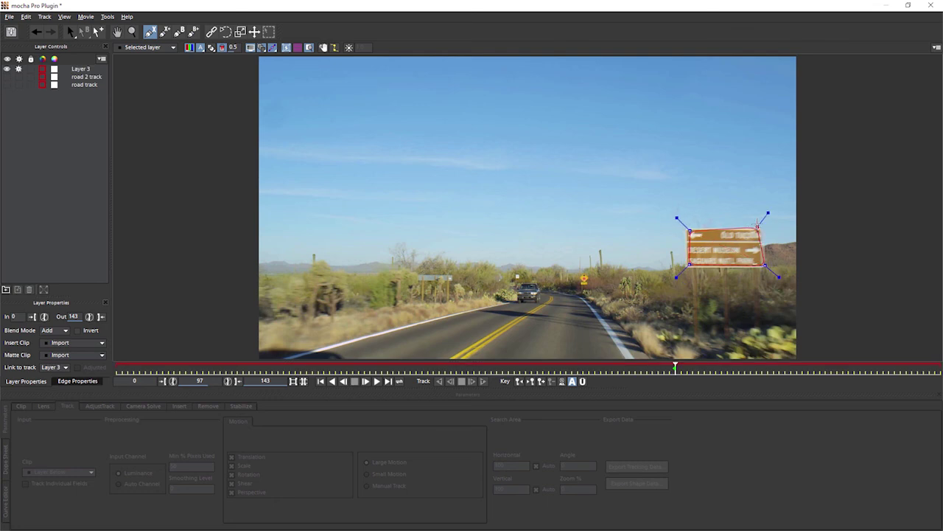
pyautogui.click(758, 227)
pyautogui.rightClick(757, 227)
# - Adjust the sign spline's four corner points so the shape encloses the sign's white border
pyautogui.moveTo(690, 230); pyautogui.dragTo(684, 229)
pyautogui.moveTo(690, 265); pyautogui.dragTo(684, 267)
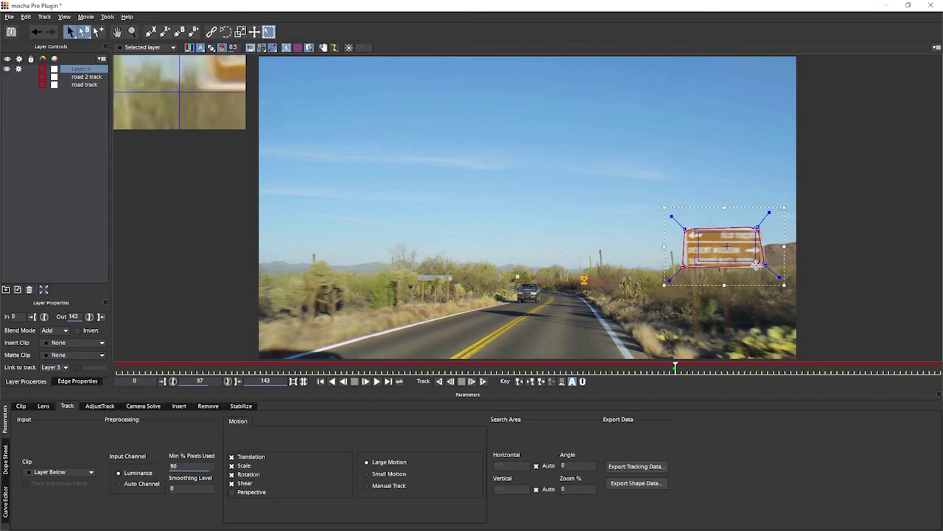
pyautogui.moveTo(757, 228); pyautogui.dragTo(760, 230)
pyautogui.moveTo(765, 265); pyautogui.dragTo(764, 263)
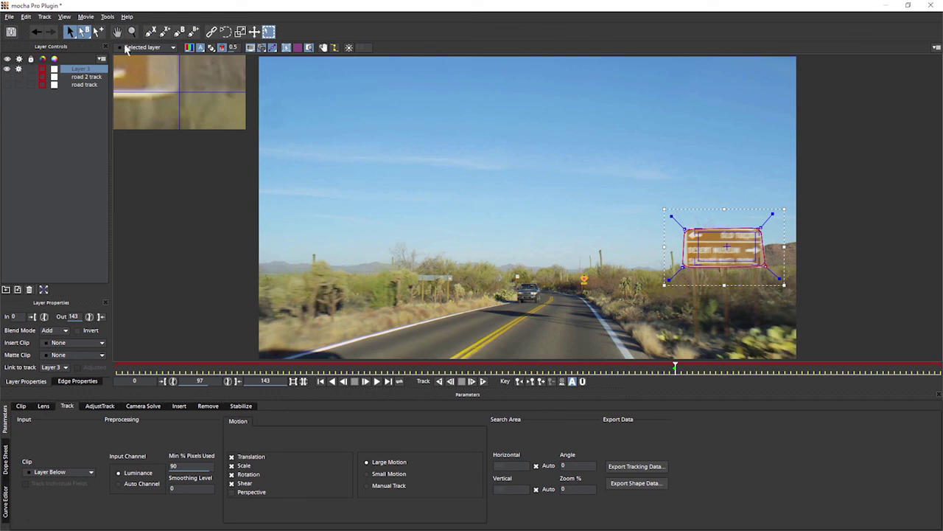
# - Draw a large four-point X-spline on a new layer in the open sky above the left roadside and hide the planar surface
pyautogui.hotkey('ctrl', 'f')
pyautogui.click(302, 130)
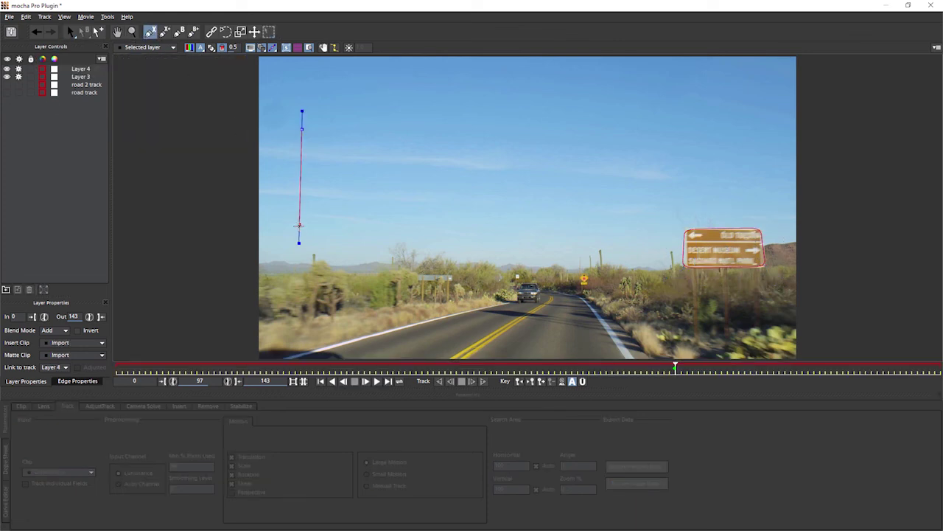
pyautogui.click(305, 228)
pyautogui.click(479, 234)
pyautogui.click(520, 135)
pyautogui.rightClick(480, 139)
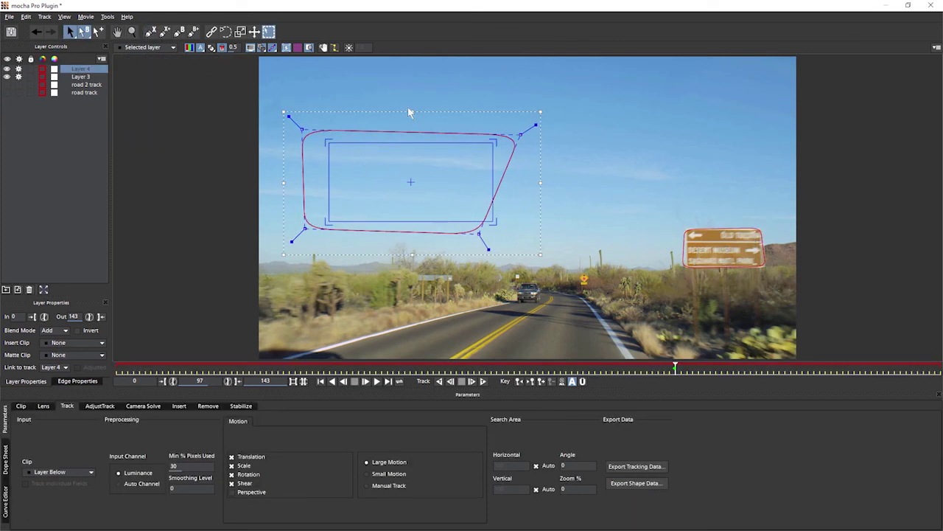
pyautogui.click(286, 49)
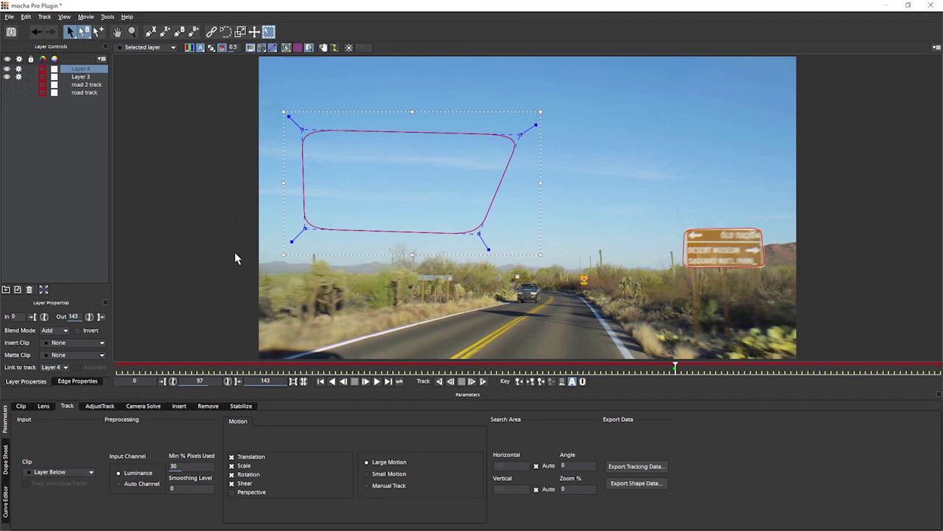